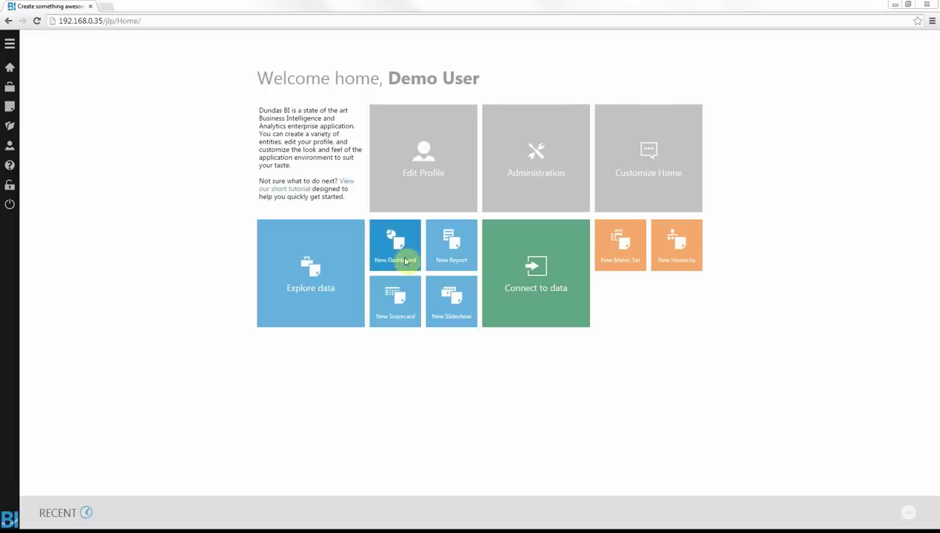
# Create a new dashboard from the Blank template
pyautogui.click(404, 257)
pyautogui.click(63, 119)
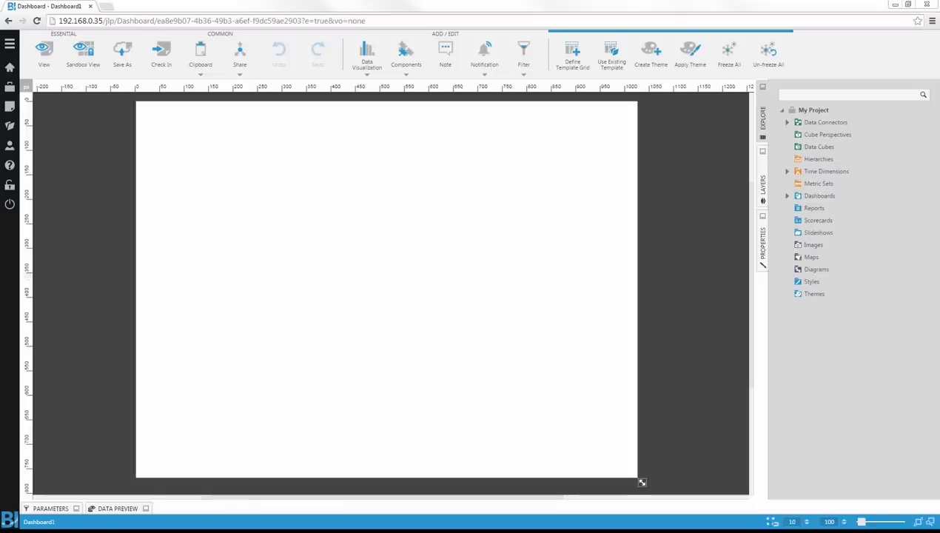
# Rename the Dashboard1 tab to 'Demo Dashboard'
pyautogui.click(43, 523)
pyautogui.doubleClick(43, 522)
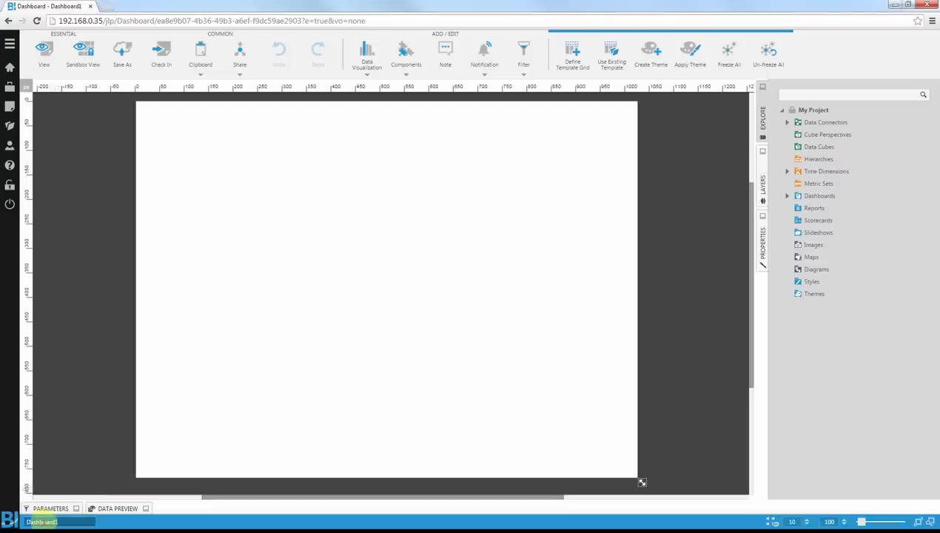
pyautogui.write('Demo Dashboard')
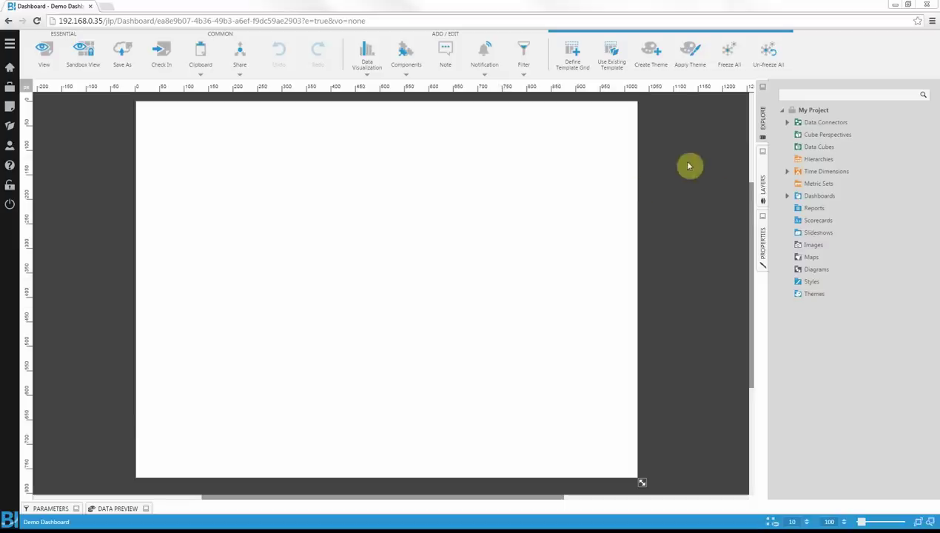
# Expand Adventure Works SQL to the [Sales].[SalesOrderHeader] columns and select TotalDue
pyautogui.click(787, 123)
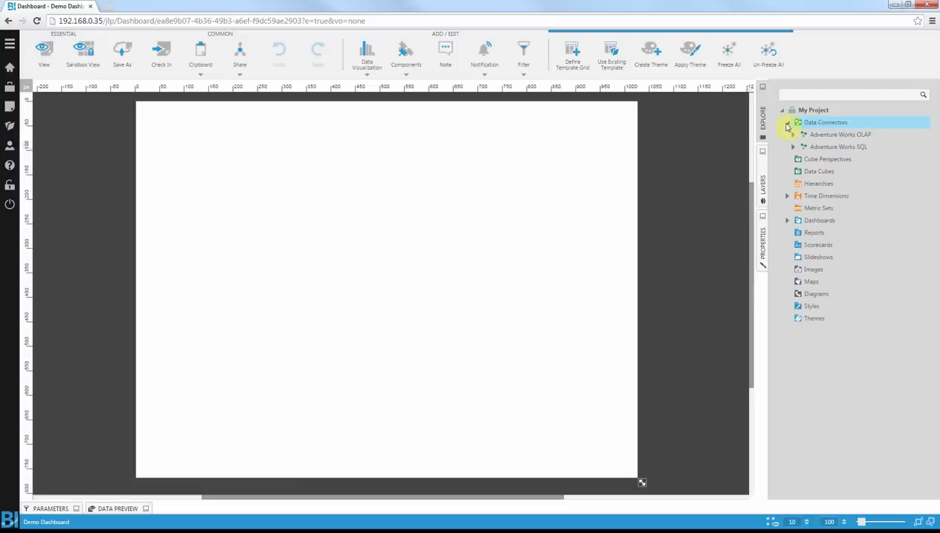
pyautogui.click(790, 135)
pyautogui.click(791, 146)
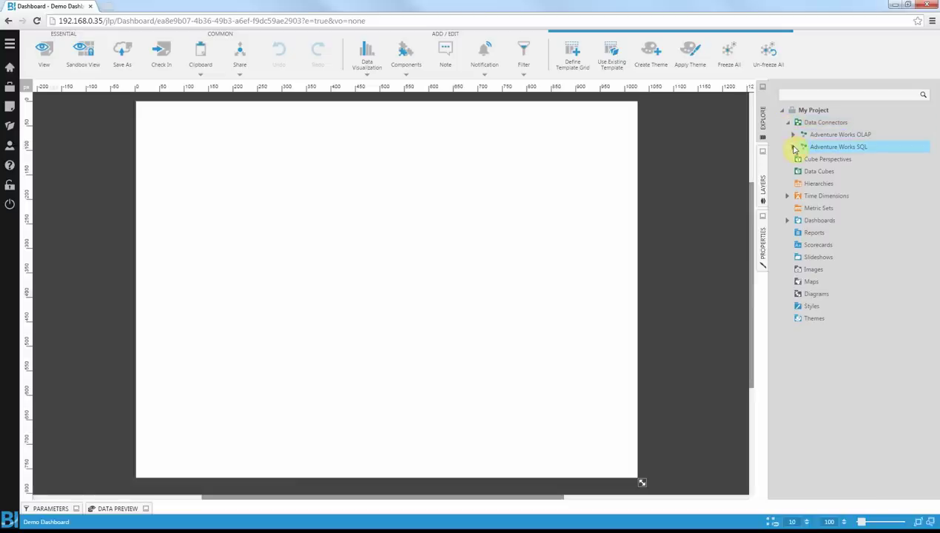
pyautogui.click(793, 147)
pyautogui.scroll(-5, 794, 148)
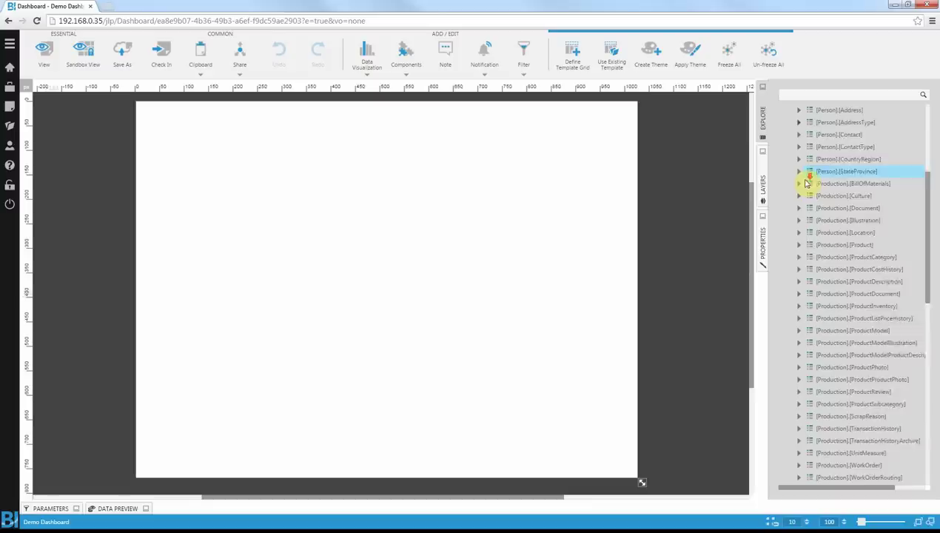
pyautogui.scroll(-3, 812, 250)
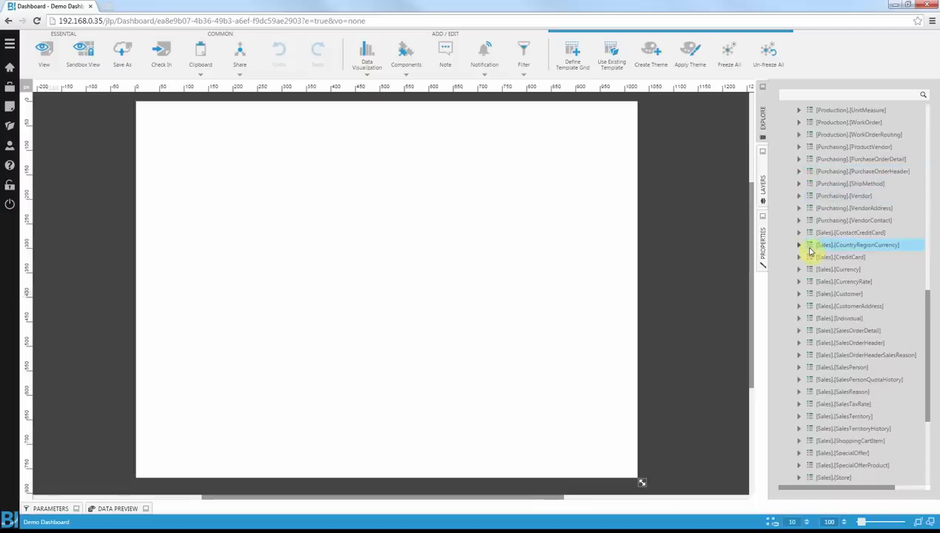
pyautogui.scroll(-2, 811, 250)
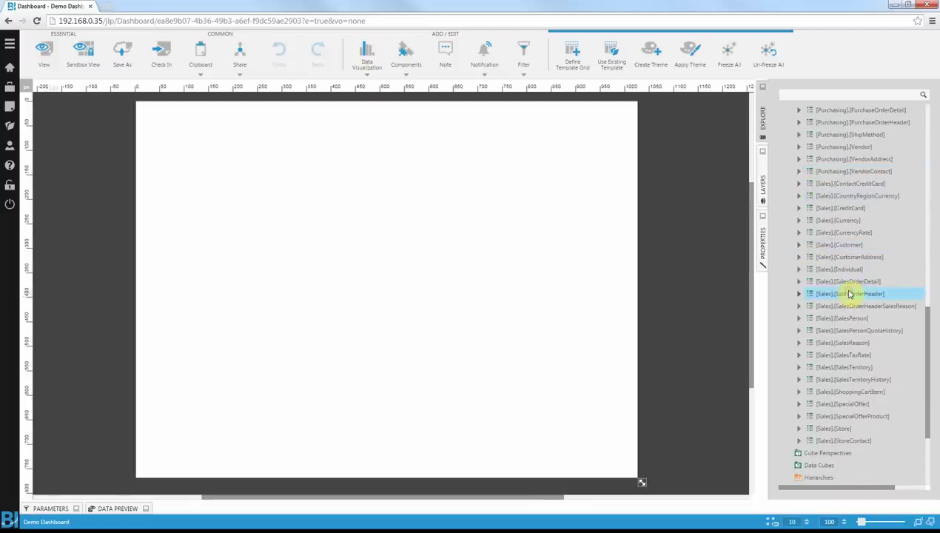
pyautogui.click(799, 296)
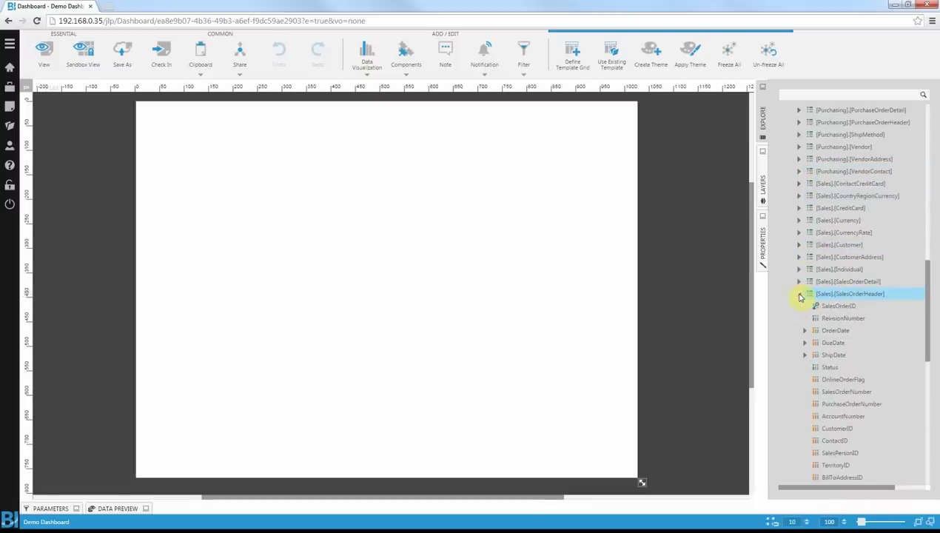
pyautogui.scroll(-3, 804, 296)
pyautogui.click(825, 442)
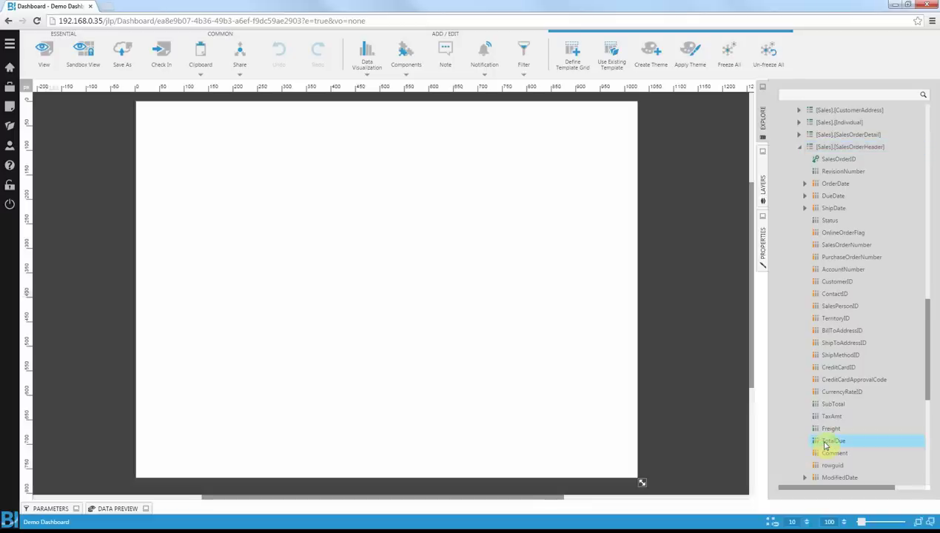
# Drop TotalDue at the top-left of the canvas and break it down by TerritoryID
pyautogui.moveTo(825, 444); pyautogui.dragTo(162, 142)
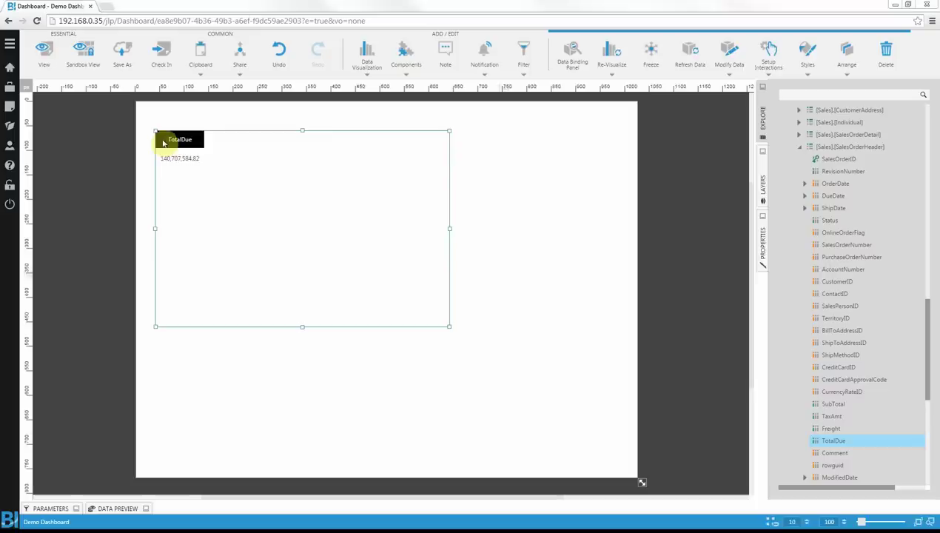
pyautogui.moveTo(832, 319); pyautogui.dragTo(255, 183)
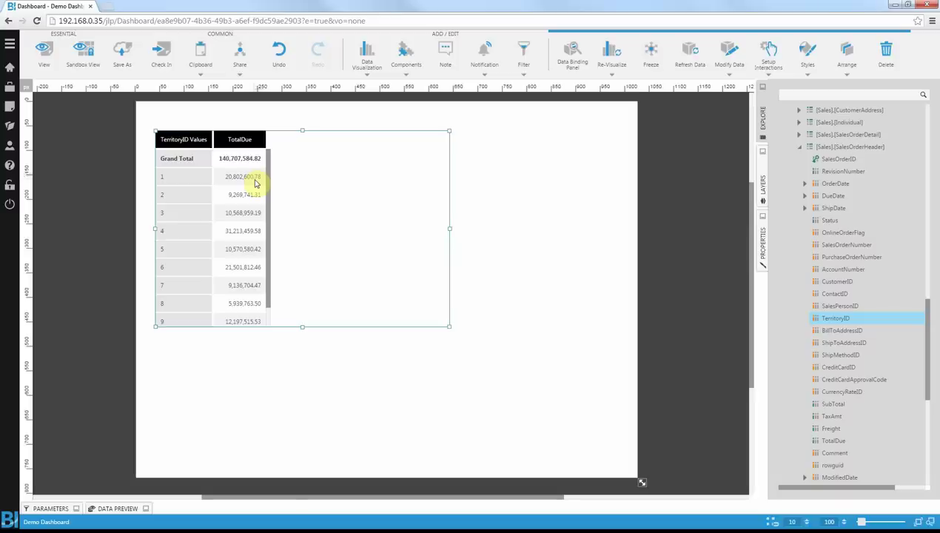
# Remove TerritoryID from the table's rows in the Data Binding panel
pyautogui.click(214, 176)
pyautogui.rightClick(215, 176)
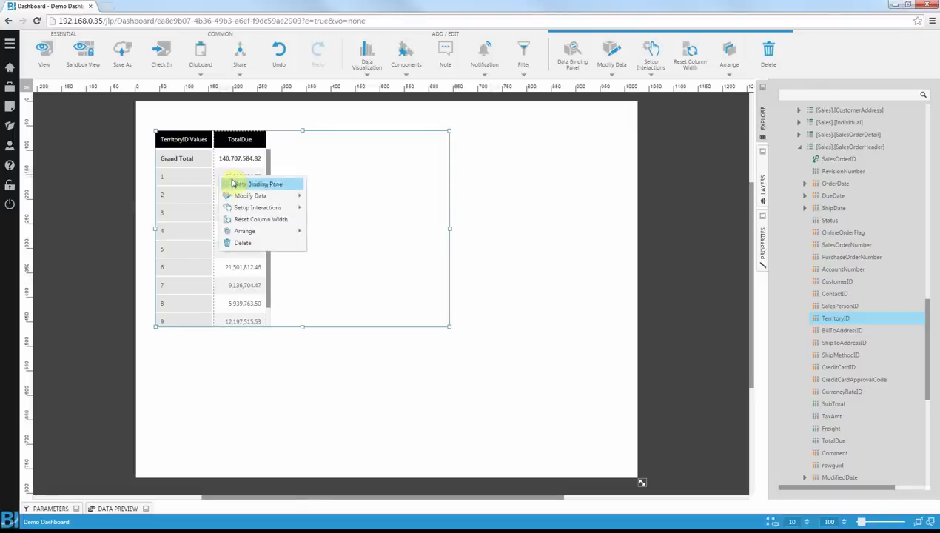
pyautogui.click(232, 182)
pyautogui.moveTo(134, 242)
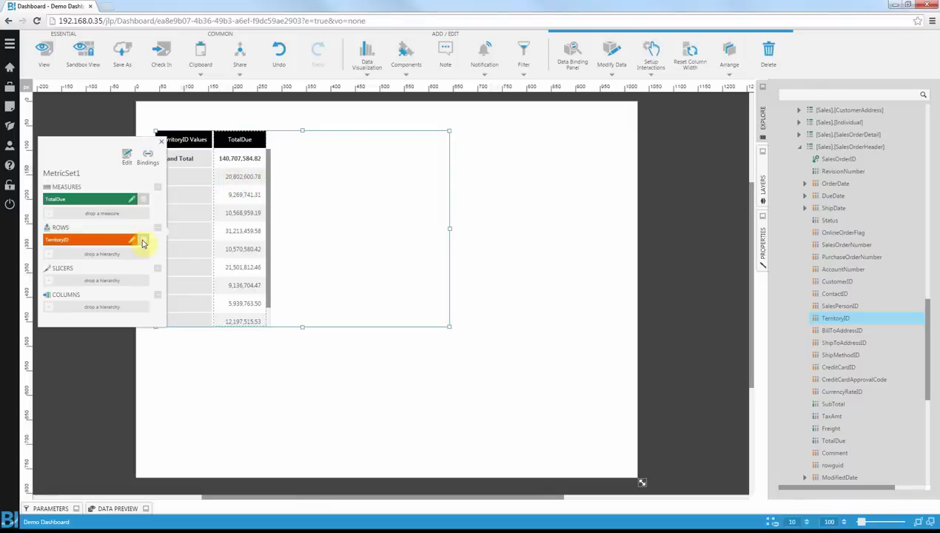
pyautogui.click(144, 241)
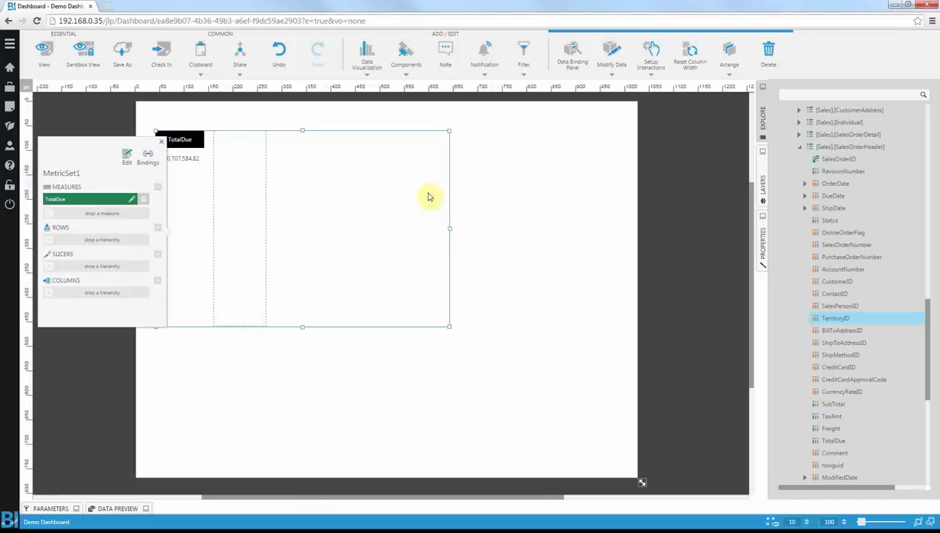
pyautogui.click(481, 203)
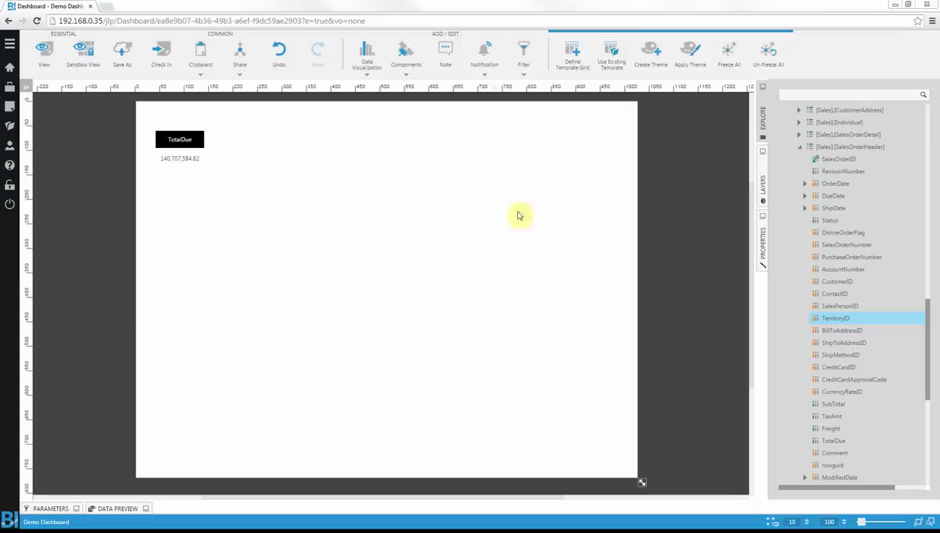
# Add the [Sales].[SalesTerritory] Name field as the table's rows
pyautogui.moveTo(928, 347); pyautogui.dragTo(928, 411)
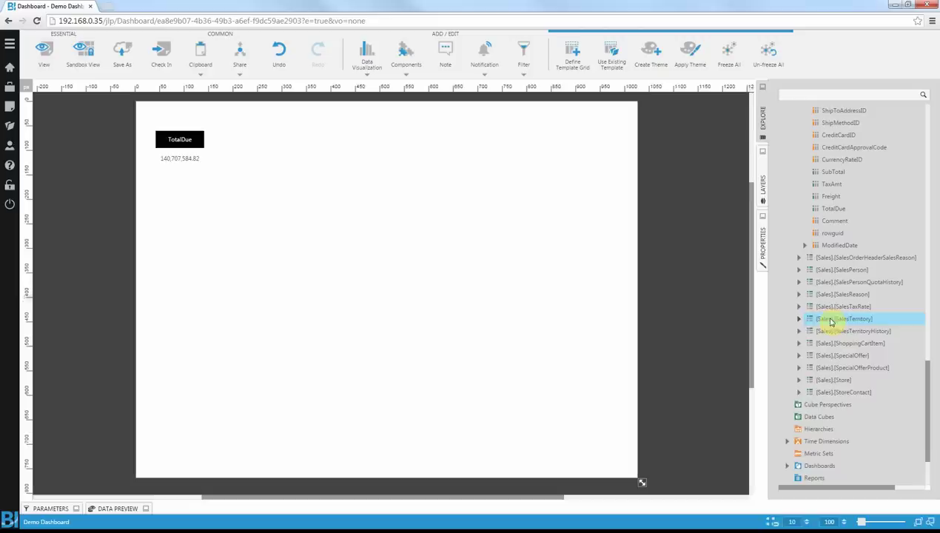
pyautogui.click(799, 319)
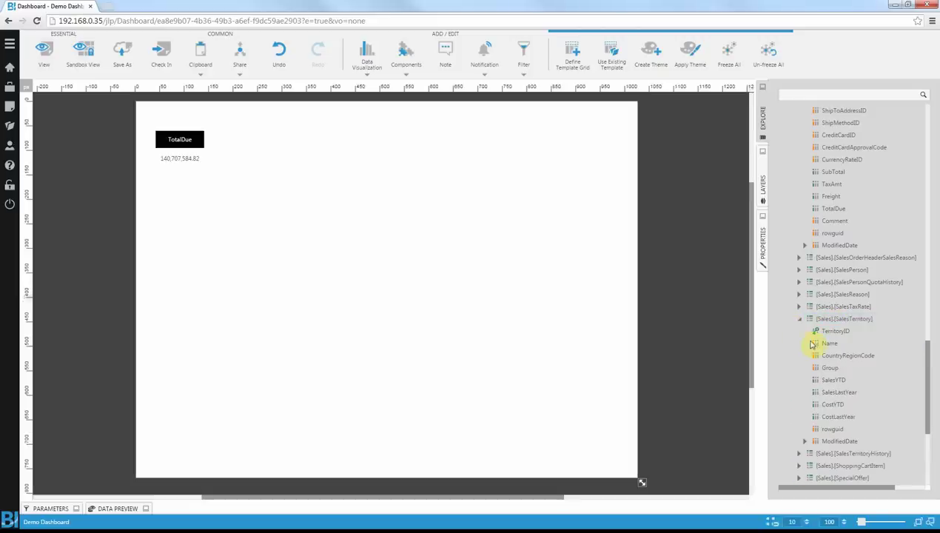
pyautogui.moveTo(829, 343); pyautogui.dragTo(269, 169)
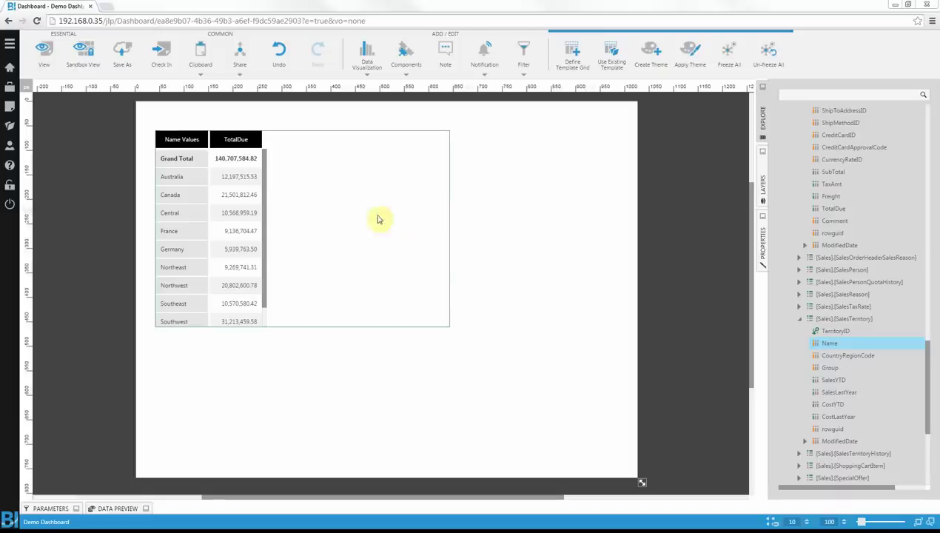
# Re-visualize the territory table as a bar chart and shrink it
pyautogui.click(340, 218)
pyautogui.rightClick(337, 217)
pyautogui.click(361, 236)
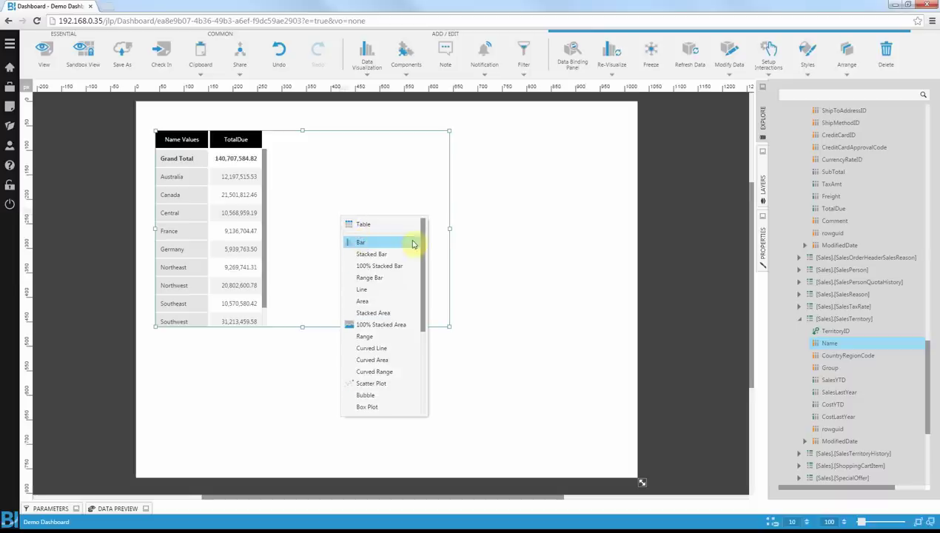
pyautogui.click(370, 246)
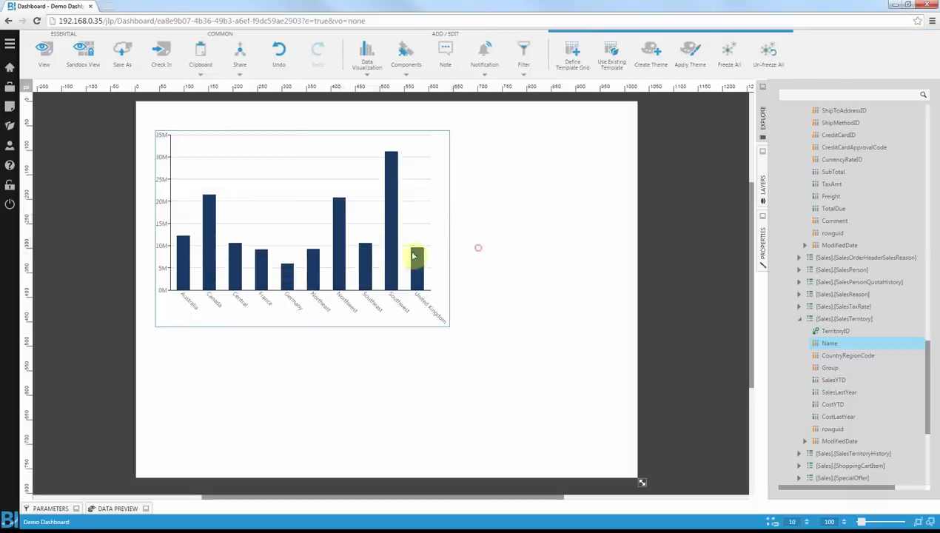
pyautogui.moveTo(449, 326); pyautogui.dragTo(326, 267)
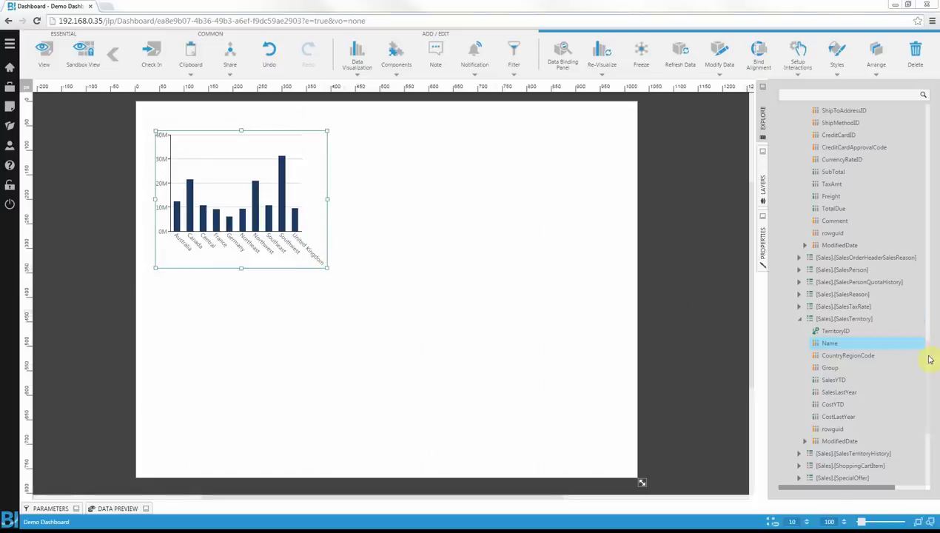
pyautogui.moveTo(928, 357); pyautogui.dragTo(925, 122)
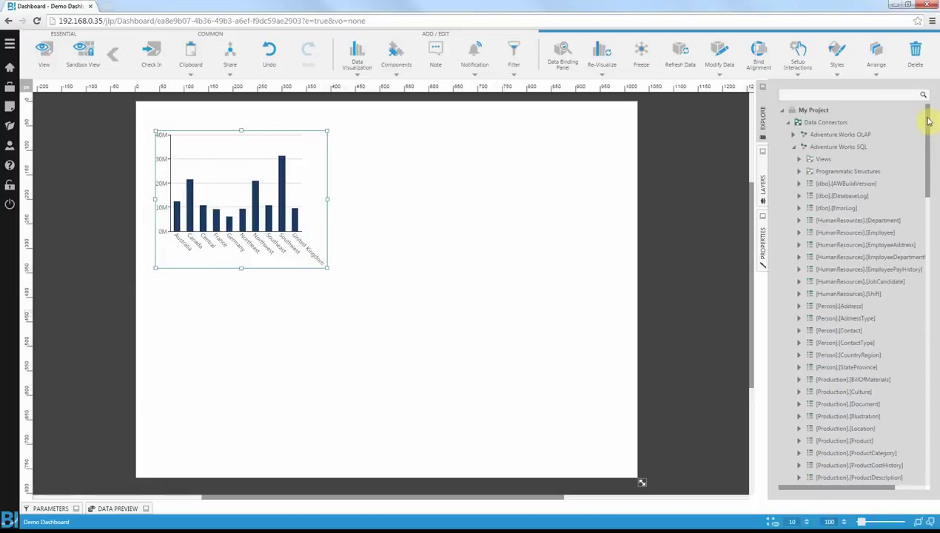
# Add the Internet Gross Profit Margin measure from Adventure Works OLAP to the canvas
pyautogui.click(794, 148)
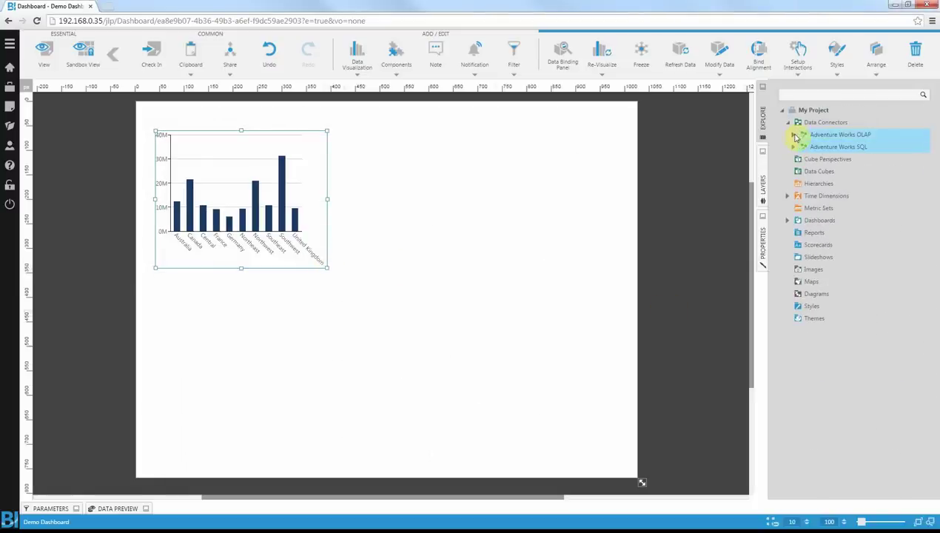
pyautogui.click(792, 134)
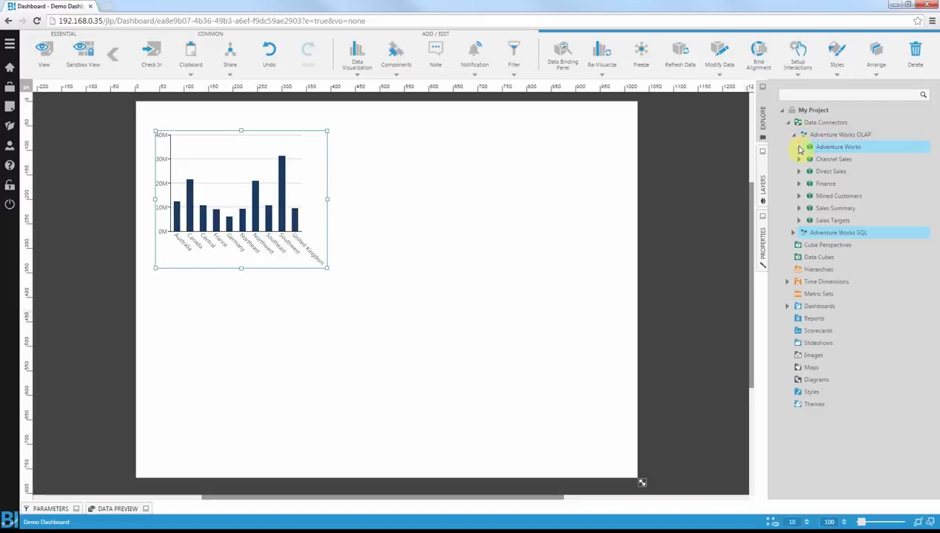
pyautogui.click(799, 148)
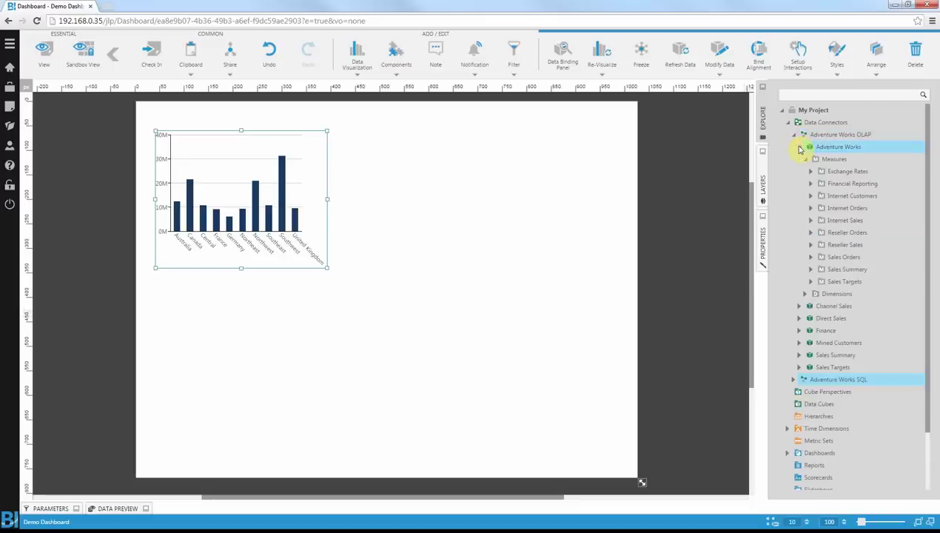
pyautogui.click(810, 219)
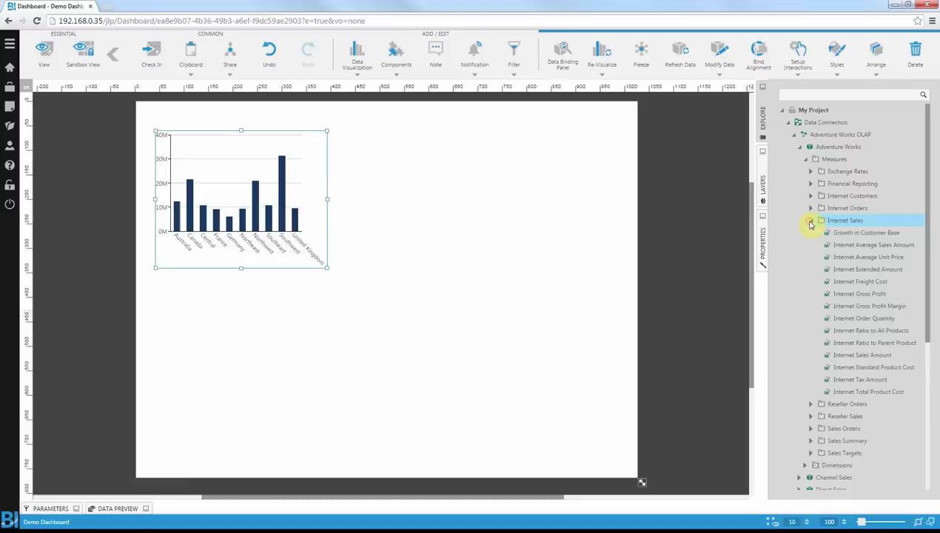
pyautogui.moveTo(830, 306); pyautogui.dragTo(378, 141)
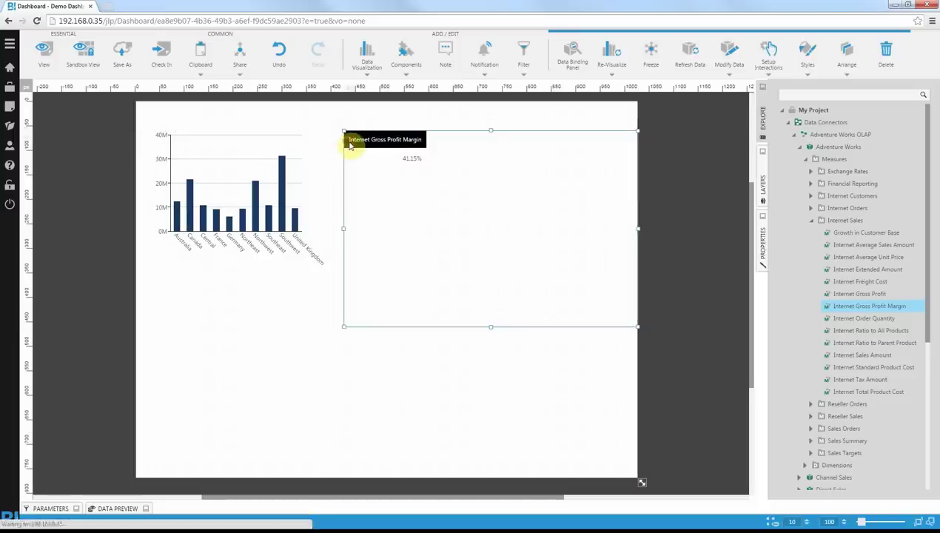
# Break the margin down by Sales Territory Region, then narrow the table and shift it right
pyautogui.click(805, 158)
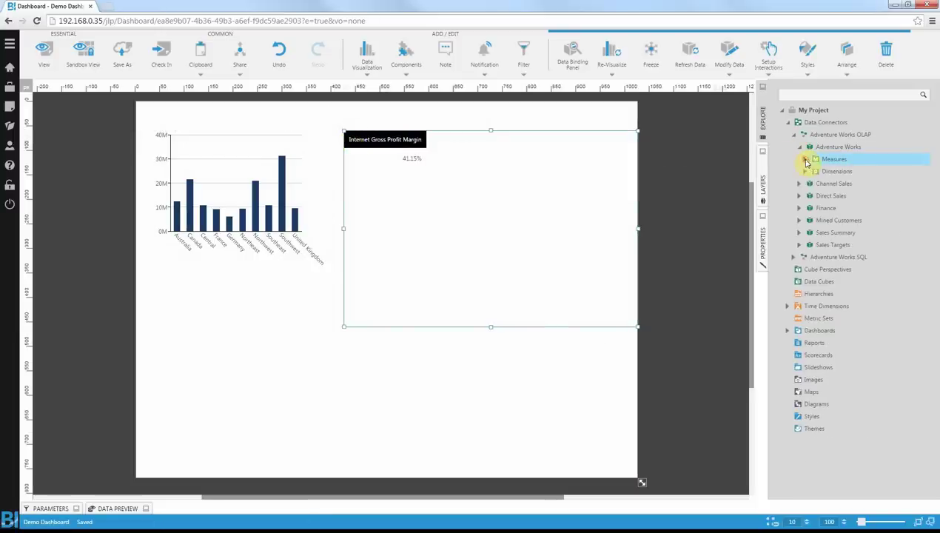
pyautogui.click(808, 171)
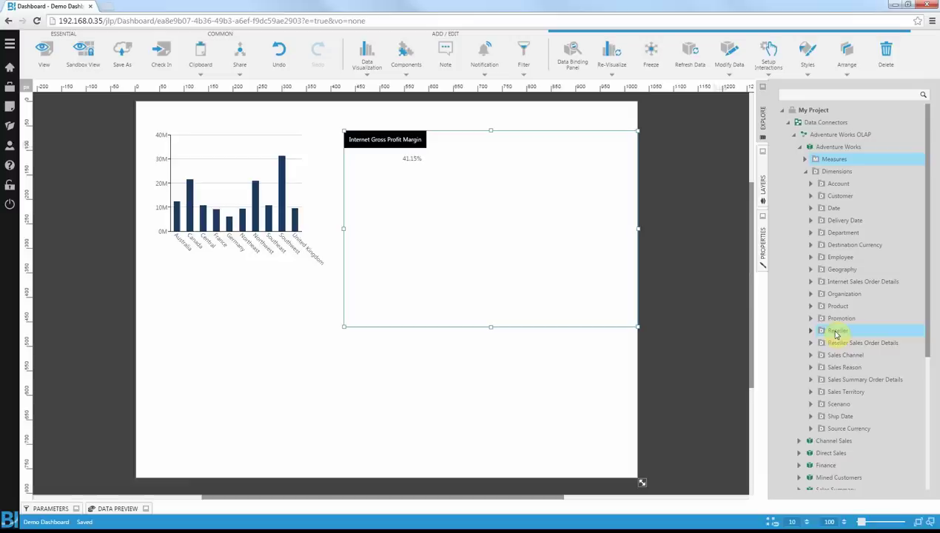
pyautogui.click(811, 391)
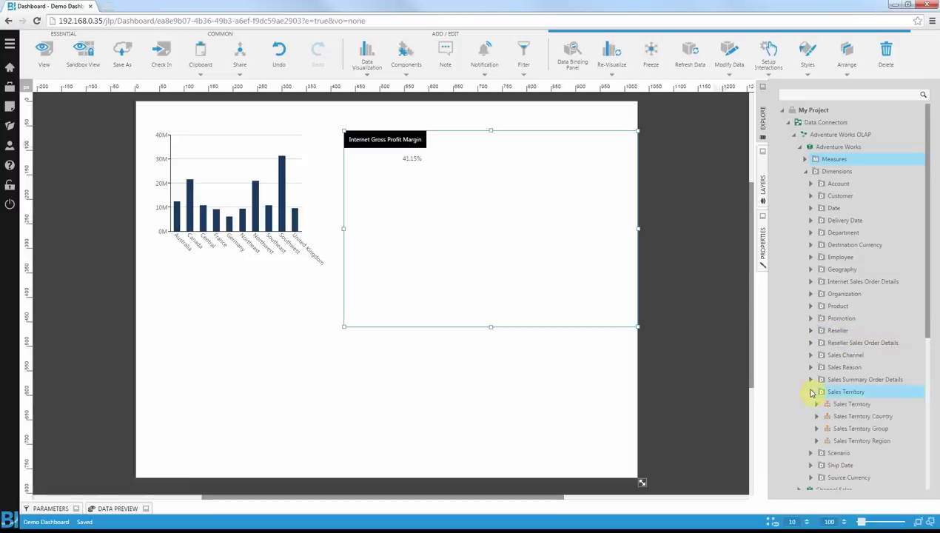
pyautogui.scroll(-1, 813, 391)
pyautogui.moveTo(847, 395); pyautogui.dragTo(445, 231)
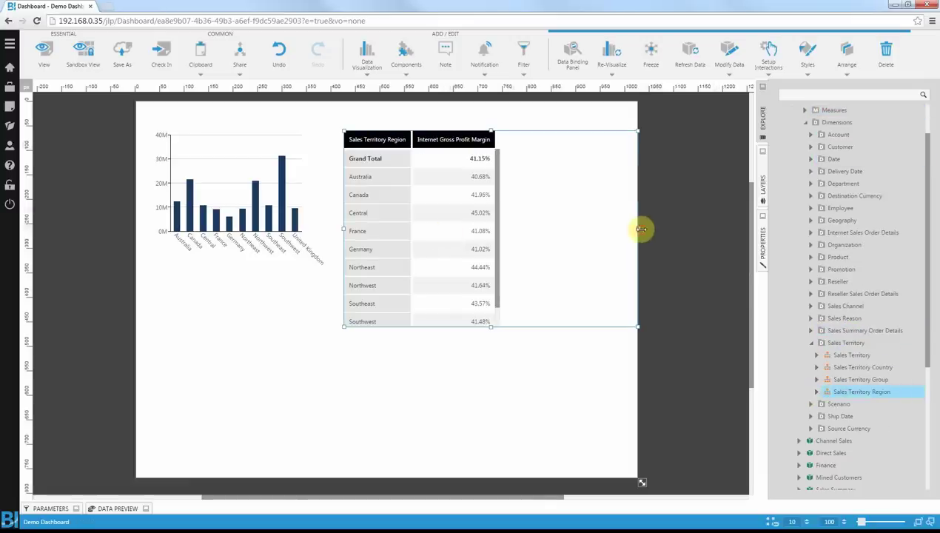
pyautogui.moveTo(638, 228); pyautogui.dragTo(522, 224)
pyautogui.moveTo(444, 216); pyautogui.dragTo(551, 216)
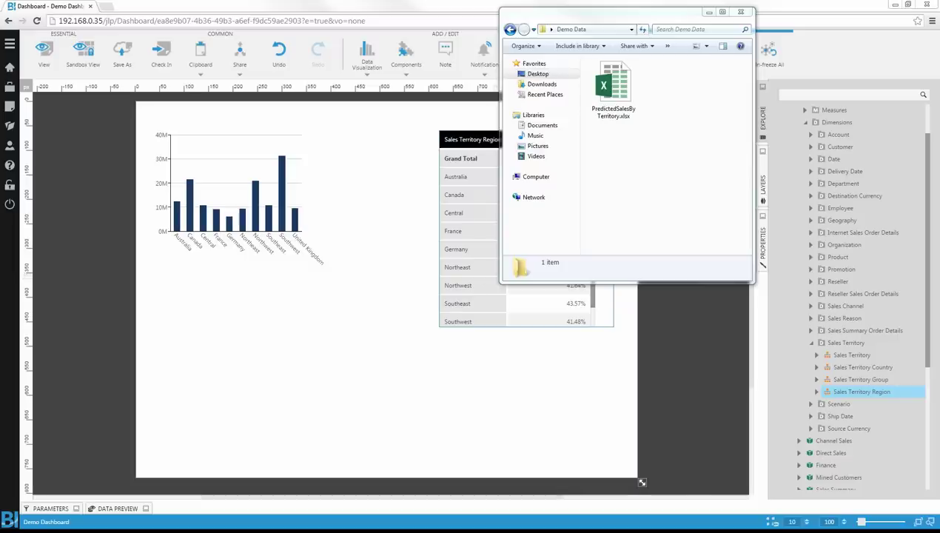
# Drag PredictedSalesByTerritory.xlsx from the Demo Data folder onto the dashboard
pyautogui.click(631, 233)
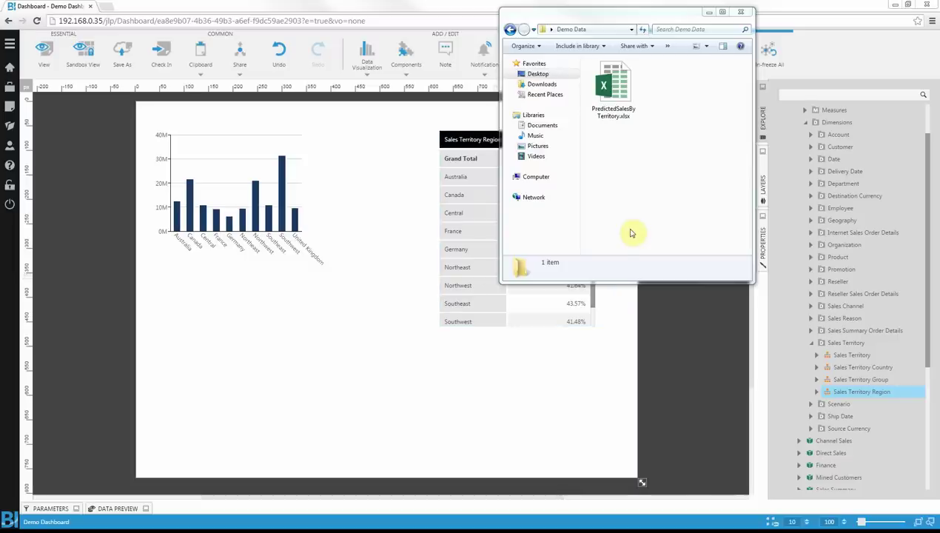
pyautogui.moveTo(613, 89); pyautogui.dragTo(175, 288)
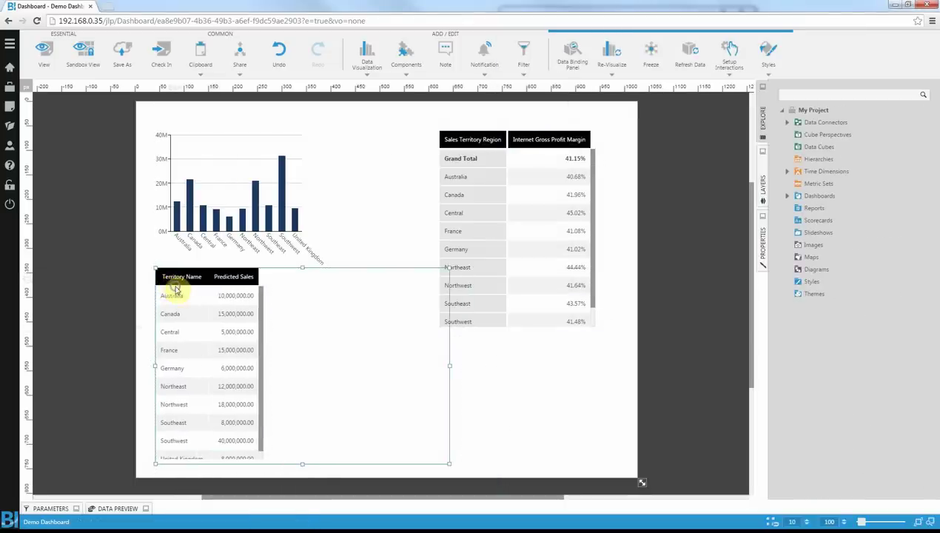
# Re-visualize the Predicted Sales table as a bar chart, shrink it and move it below the first chart
pyautogui.rightClick(175, 289)
pyautogui.click(190, 306)
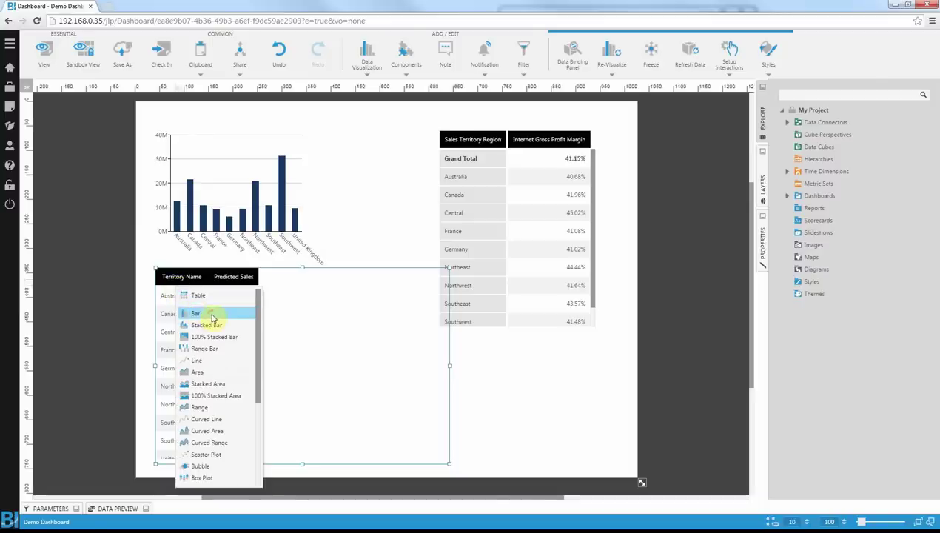
pyautogui.click(211, 313)
pyautogui.moveTo(448, 462); pyautogui.dragTo(324, 406)
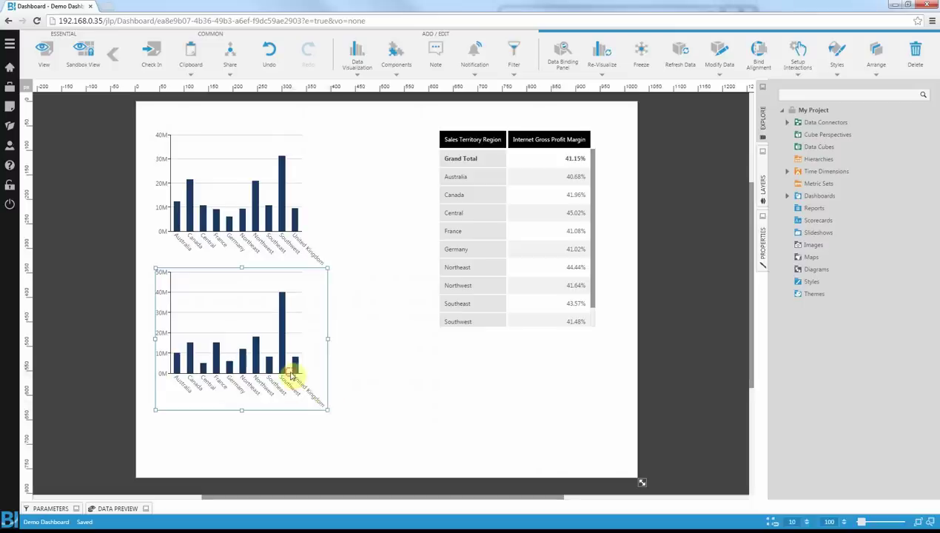
pyautogui.moveTo(288, 374); pyautogui.dragTo(287, 406)
pyautogui.click(378, 397)
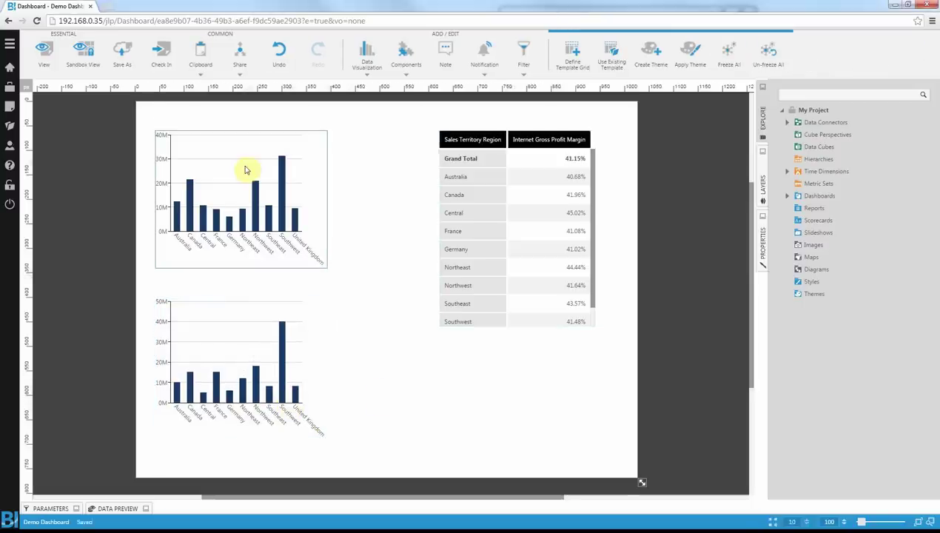
# Add a label reading 'Sales by Territory' above the top chart
pyautogui.click(401, 58)
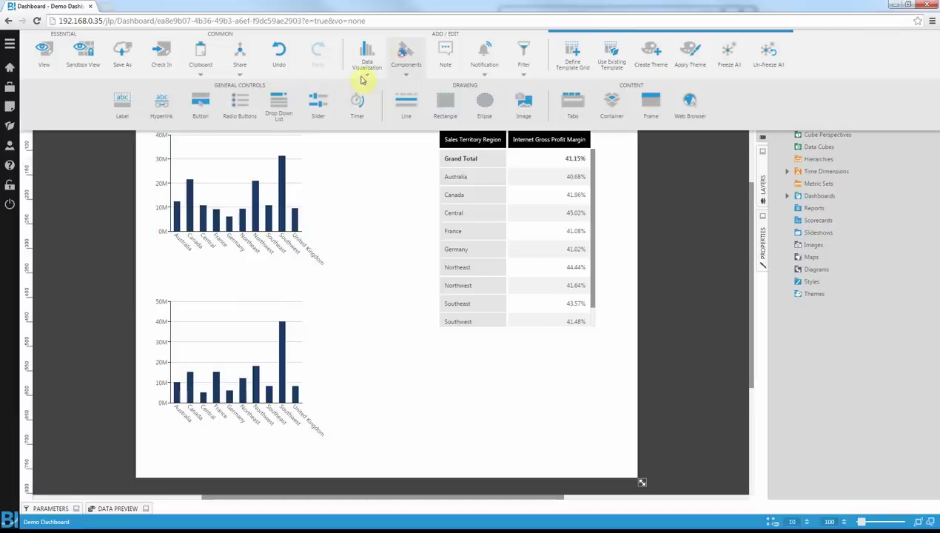
pyautogui.moveTo(126, 100); pyautogui.dragTo(256, 121)
pyautogui.click(652, 53)
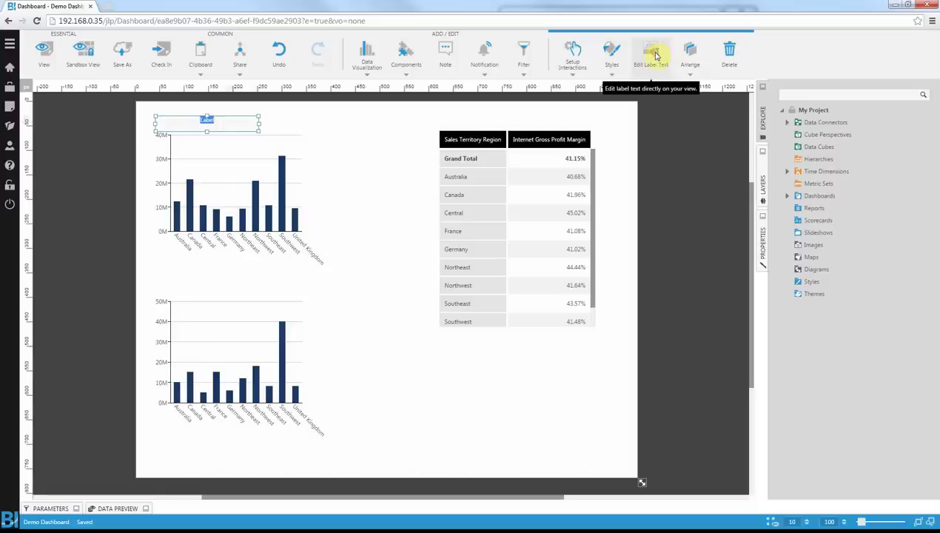
pyautogui.write('Sales by Territory')
pyautogui.click(378, 135)
# Add a label reading 'Predicted Sales by Territory' above the lower chart
pyautogui.click(406, 53)
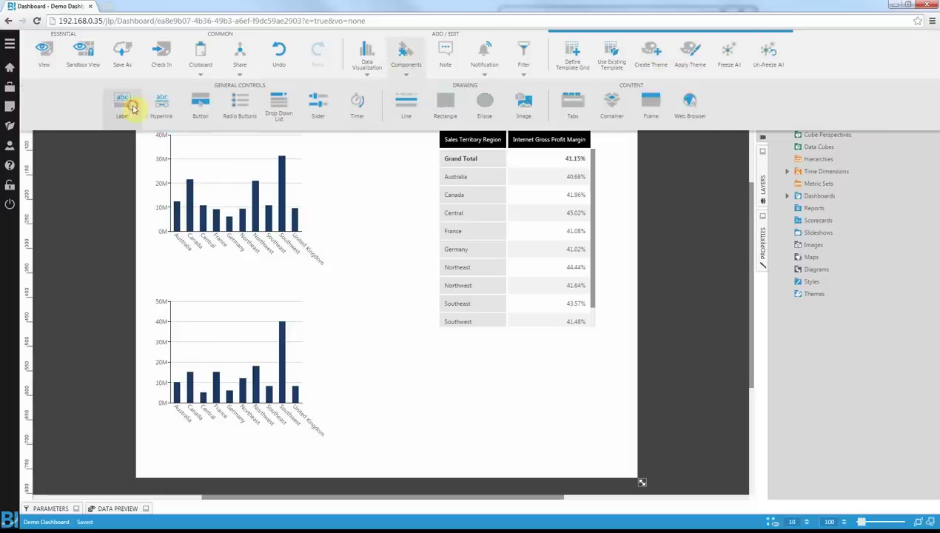
pyautogui.moveTo(131, 105); pyautogui.dragTo(259, 290)
pyautogui.click(638, 50)
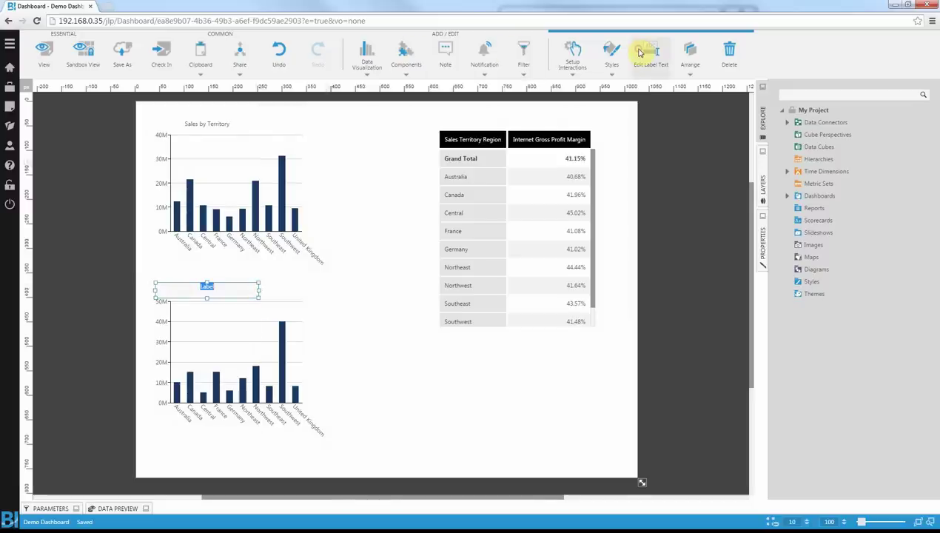
pyautogui.write('Predicted Sales by Territory')
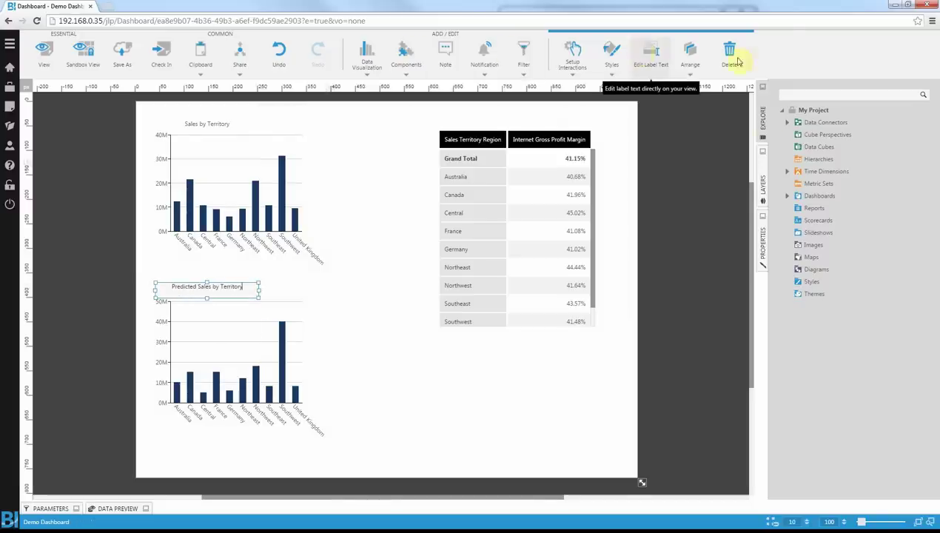
pyautogui.click(428, 316)
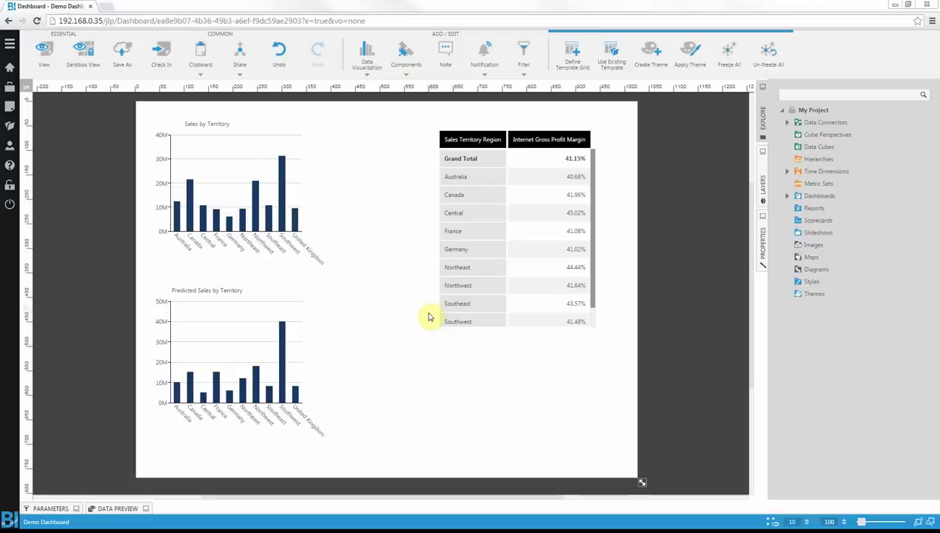
# Widen the Sales by Territory and Predicted Sales by Territory charts to a matching larger width
pyautogui.click(443, 309)
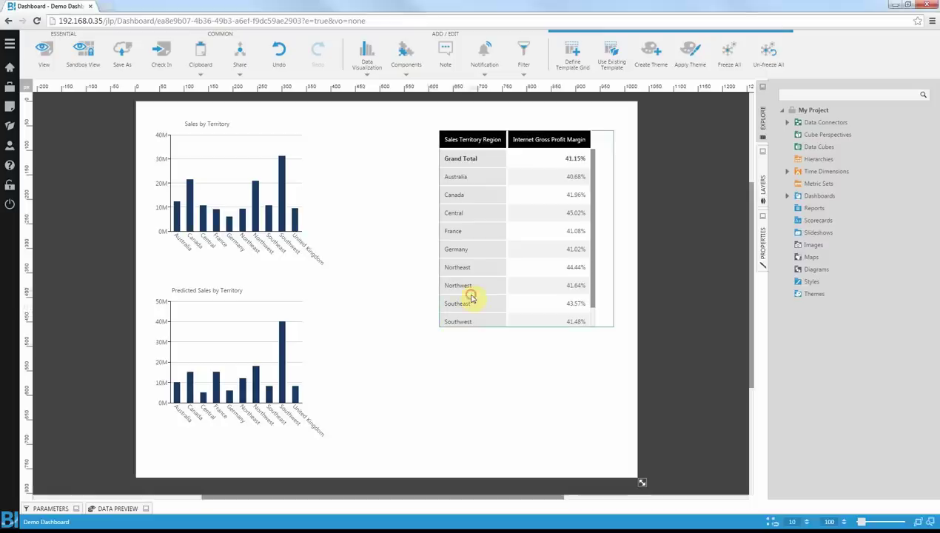
pyautogui.click(265, 211)
pyautogui.moveTo(326, 198); pyautogui.dragTo(340, 198)
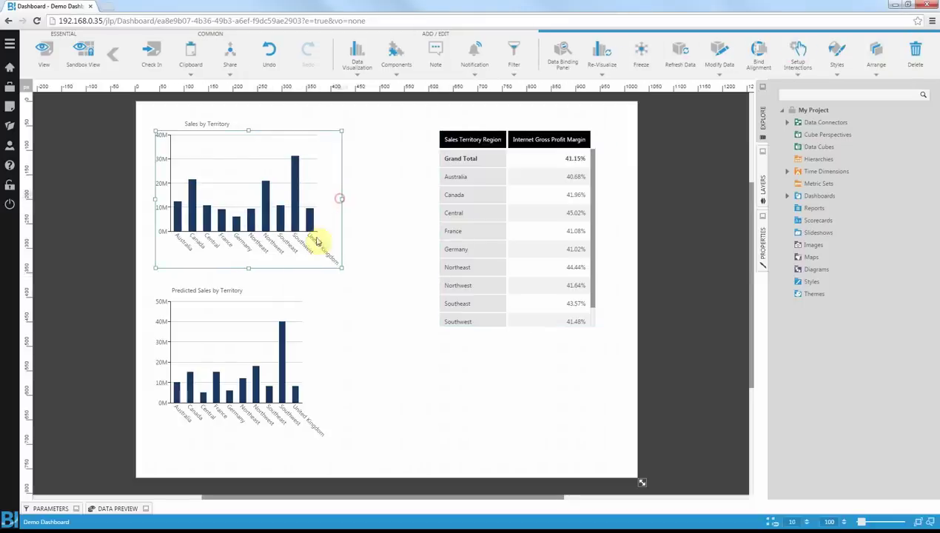
pyautogui.click(276, 345)
pyautogui.moveTo(326, 367); pyautogui.dragTo(337, 370)
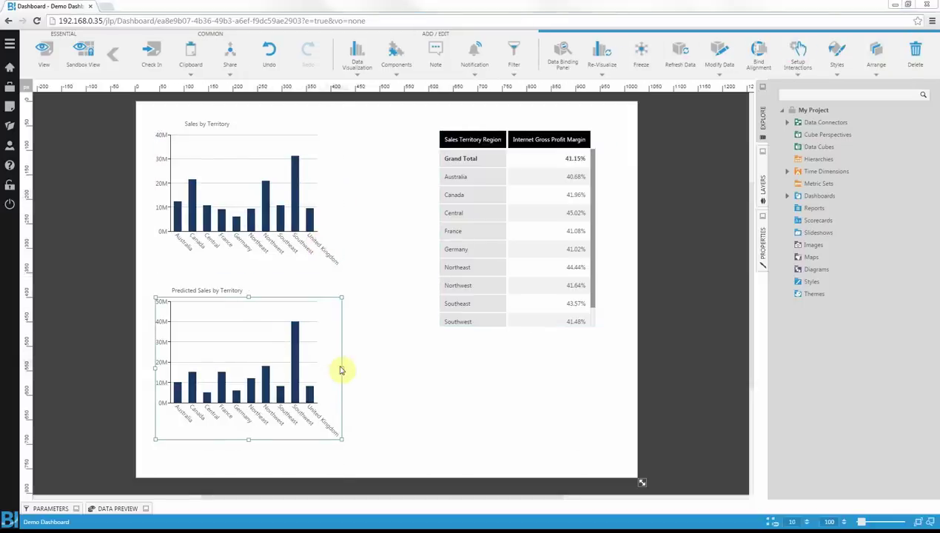
pyautogui.click(45, 69)
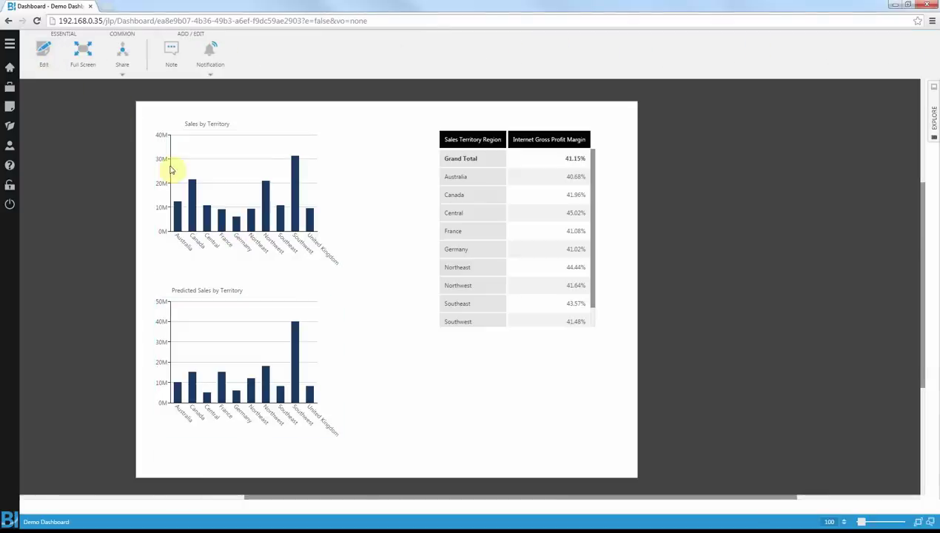
pyautogui.rightClick(308, 215)
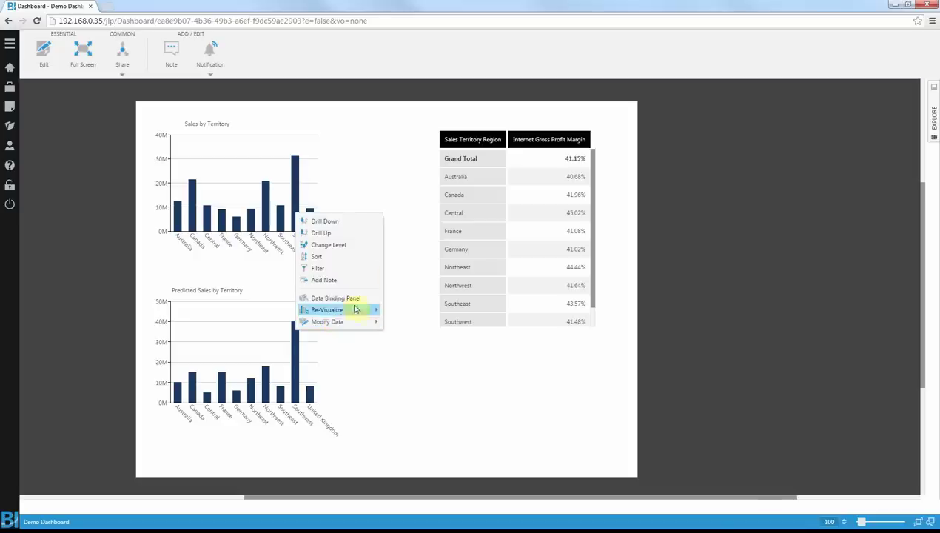
pyautogui.rightClick(472, 179)
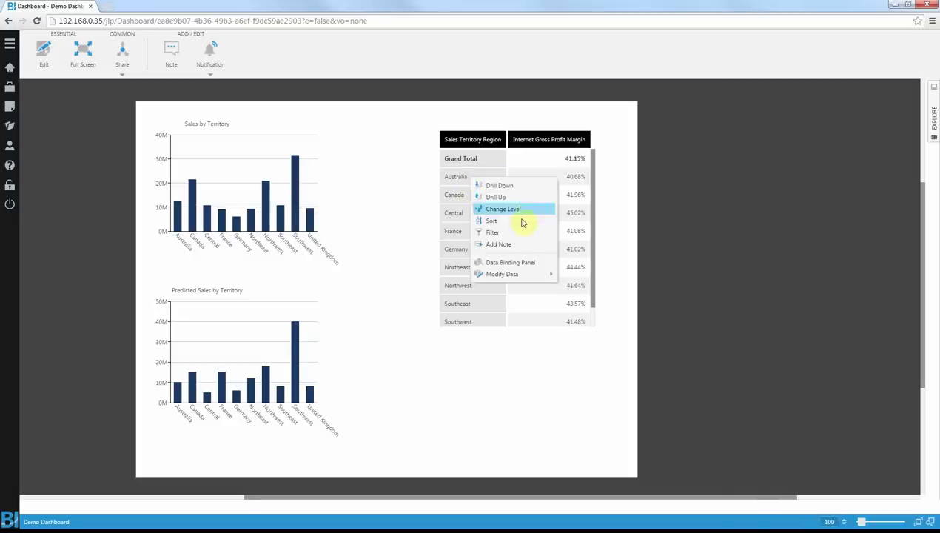
pyautogui.click(567, 174)
pyautogui.rightClick(567, 174)
pyautogui.click(592, 215)
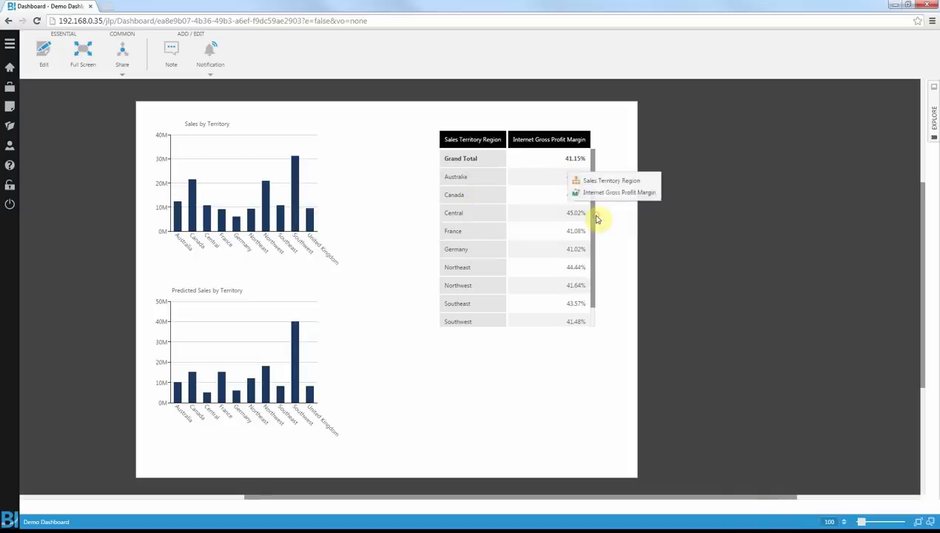
pyautogui.click(46, 67)
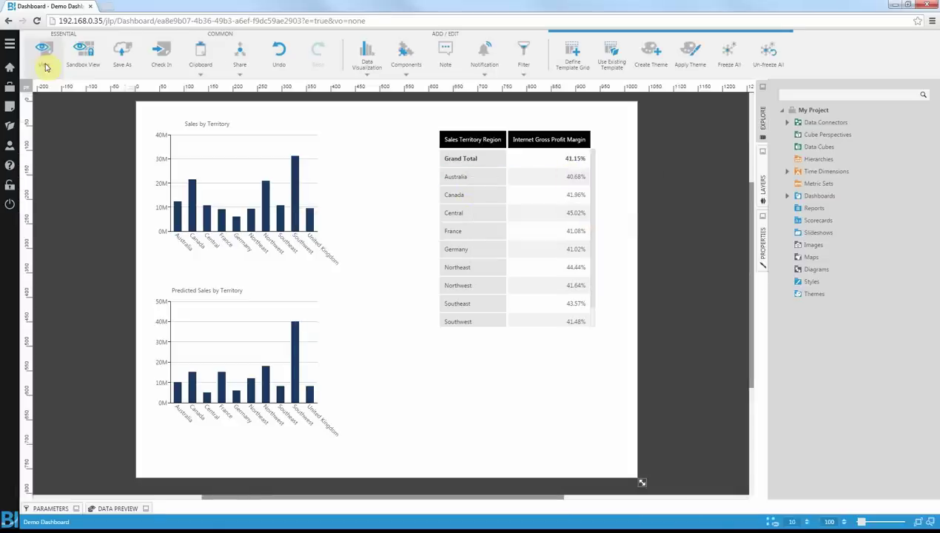
# Preview the Sales by Territory chart's TotalDue values per territory, Grand Total 140,707,584.82
pyautogui.click(116, 509)
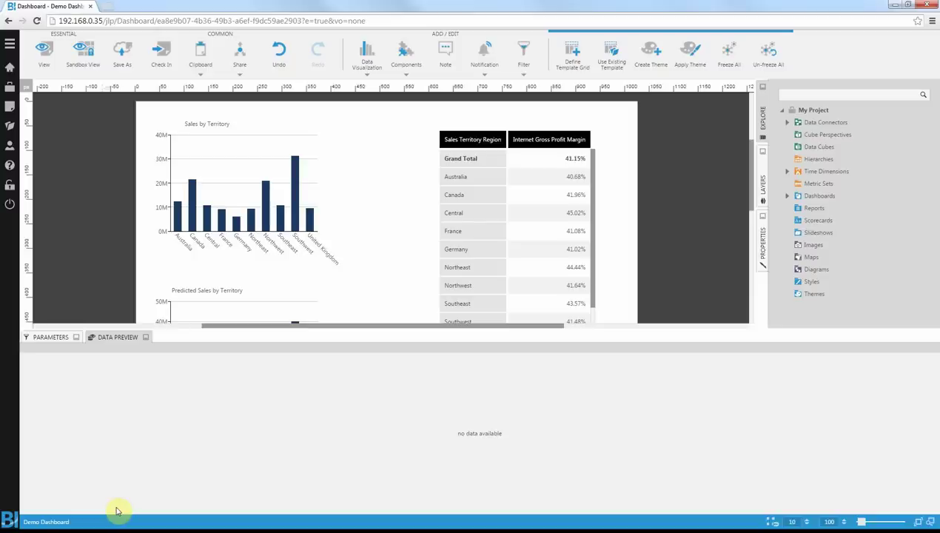
pyautogui.click(234, 222)
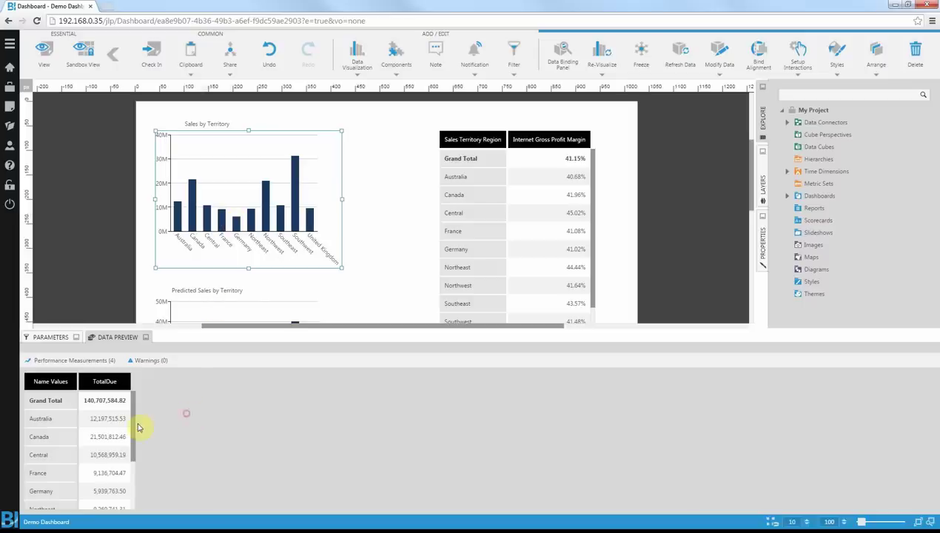
pyautogui.moveTo(136, 425); pyautogui.dragTo(130, 402)
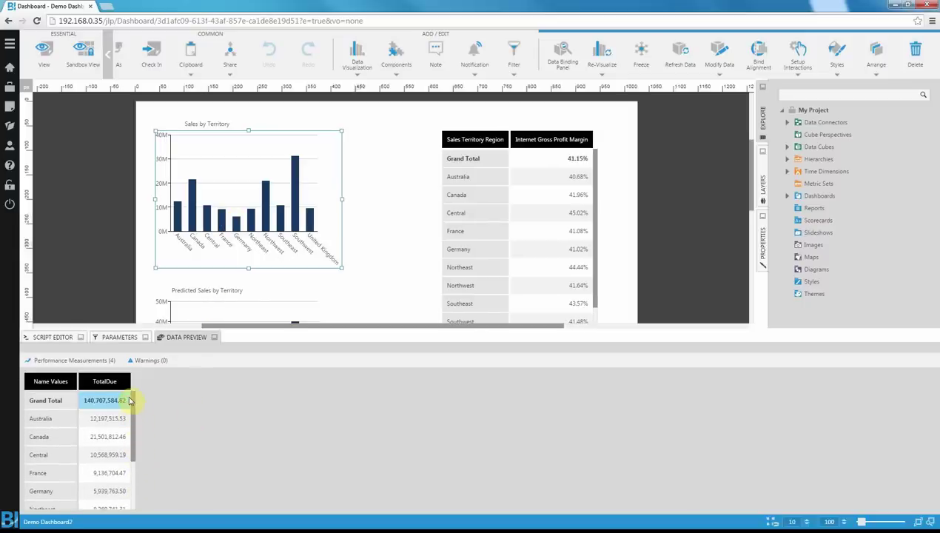
# Change the Demo Dashboard2 canvas background from White to BlanchedAlmond
pyautogui.click(191, 336)
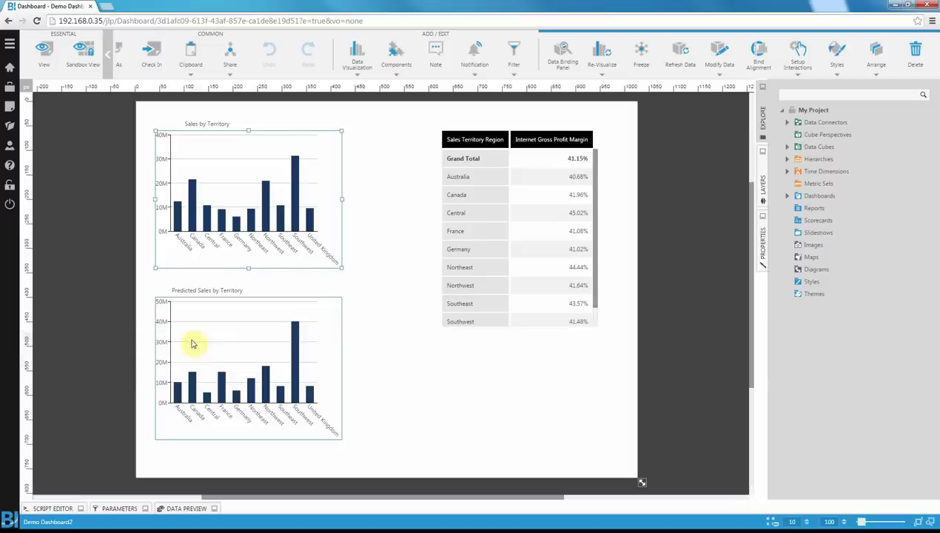
pyautogui.click(393, 254)
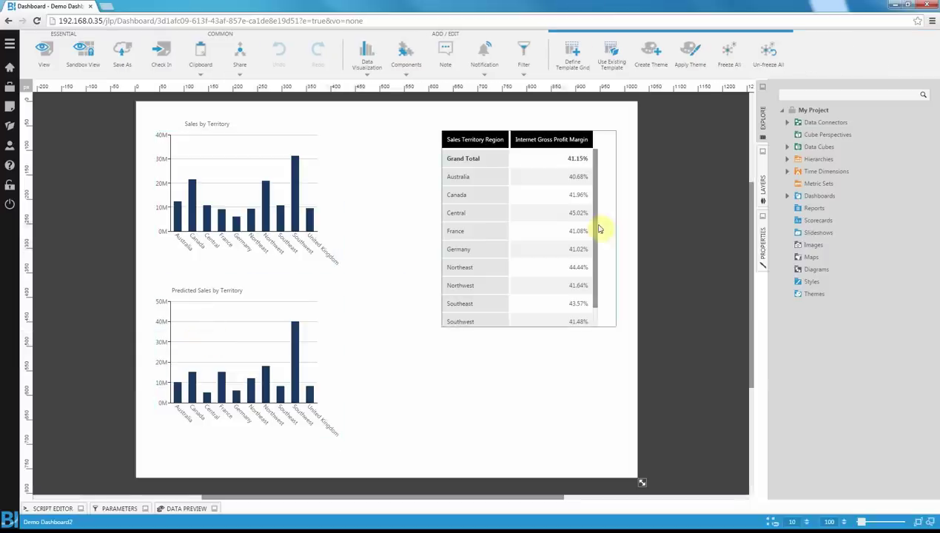
pyautogui.click(765, 236)
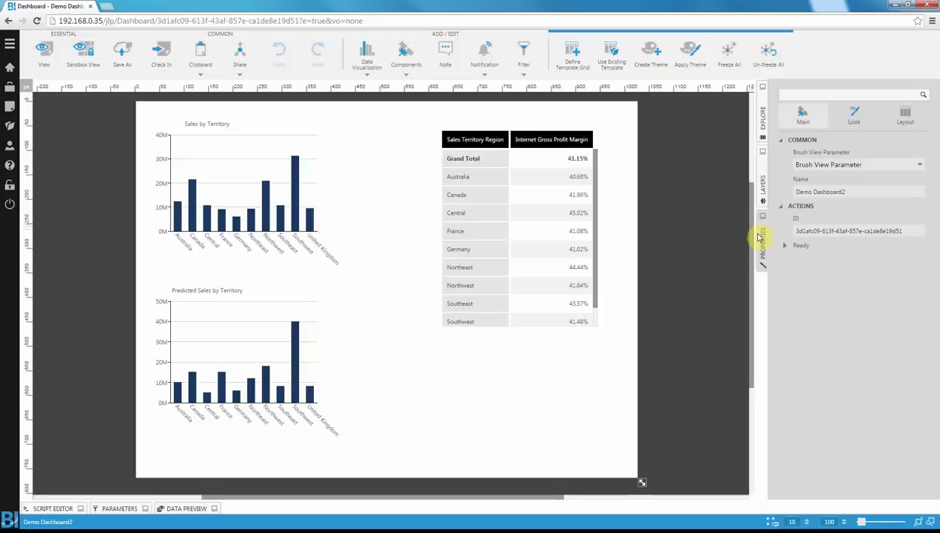
pyautogui.click(862, 115)
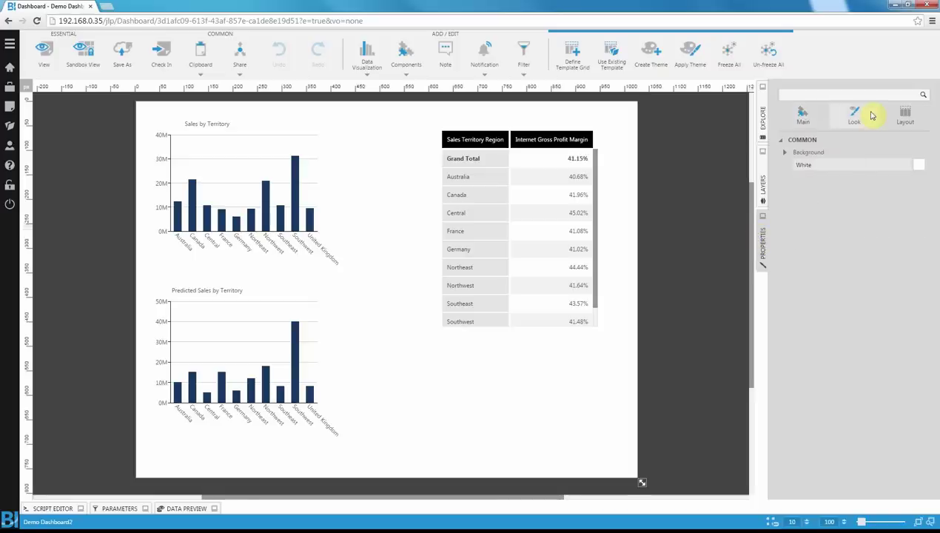
pyautogui.click(856, 163)
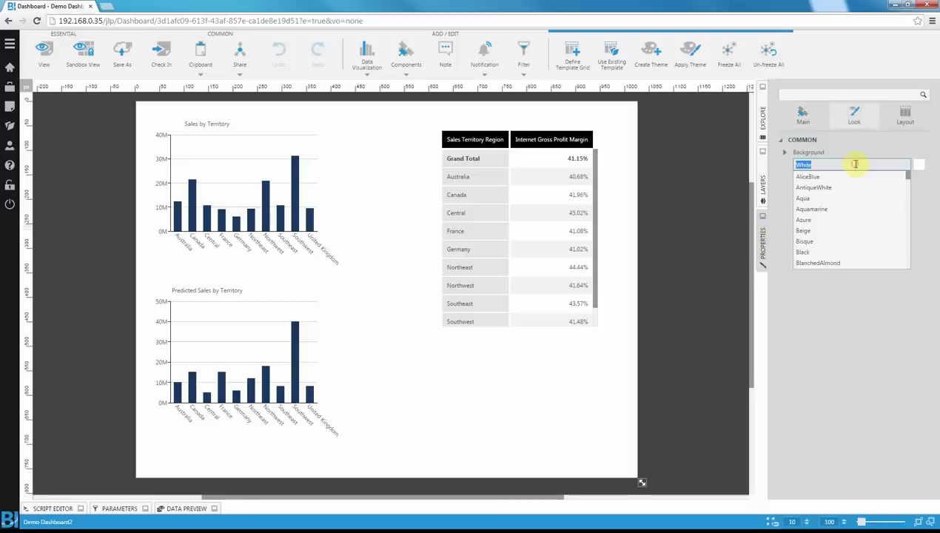
pyautogui.click(826, 264)
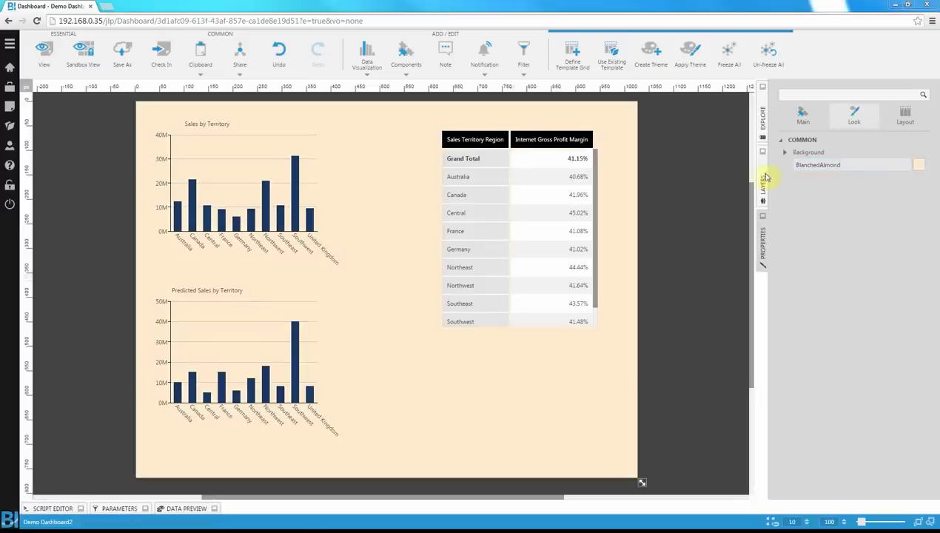
# Make the Sales by Territory title Bold with a 24px font size
pyautogui.click(218, 125)
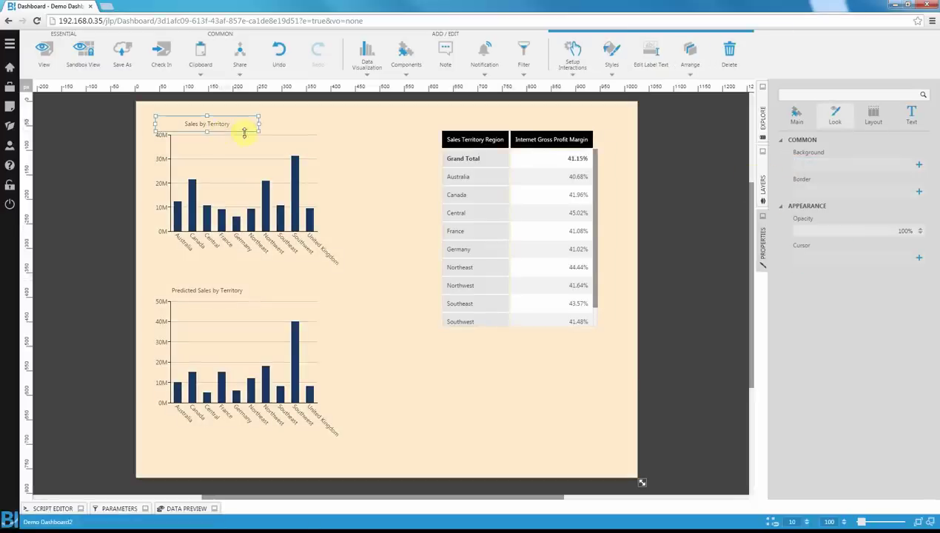
pyautogui.click(911, 116)
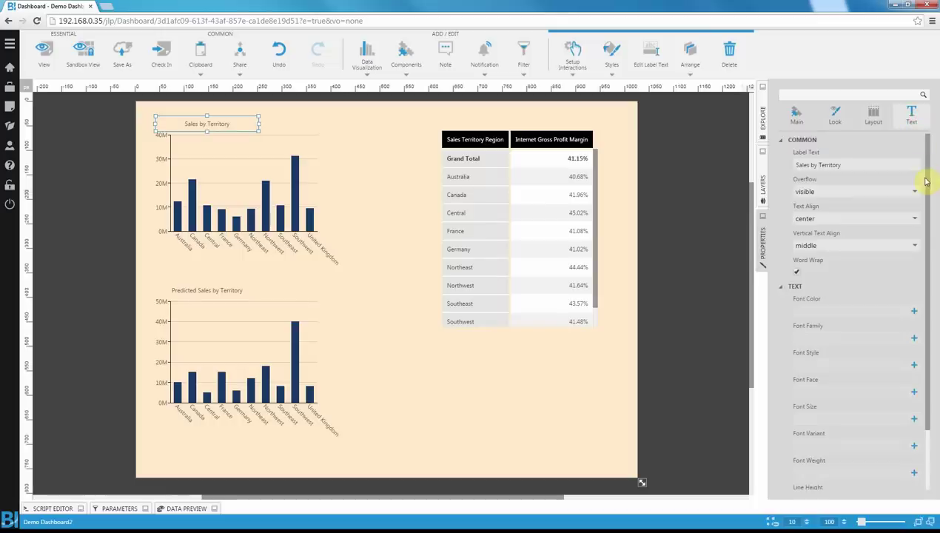
pyautogui.moveTo(923, 185); pyautogui.dragTo(925, 223)
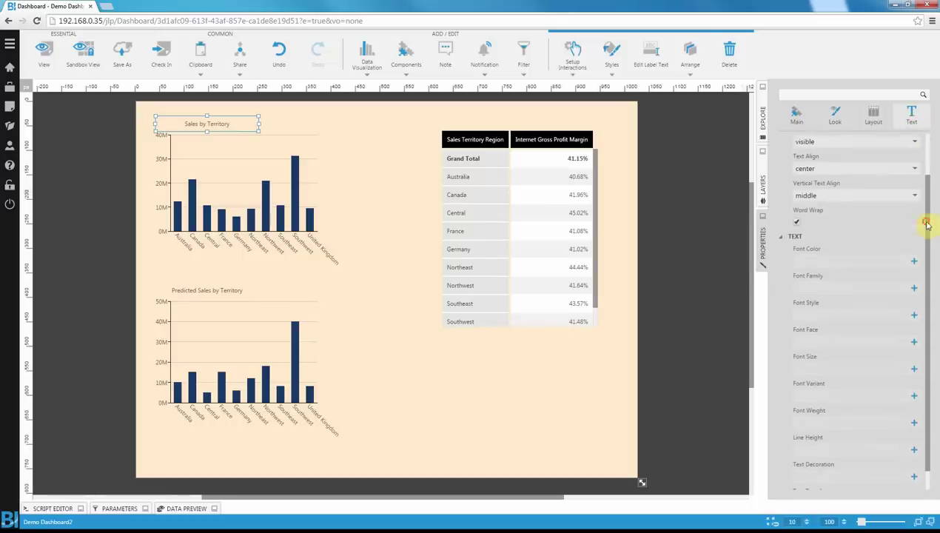
pyautogui.click(840, 421)
pyautogui.click(802, 446)
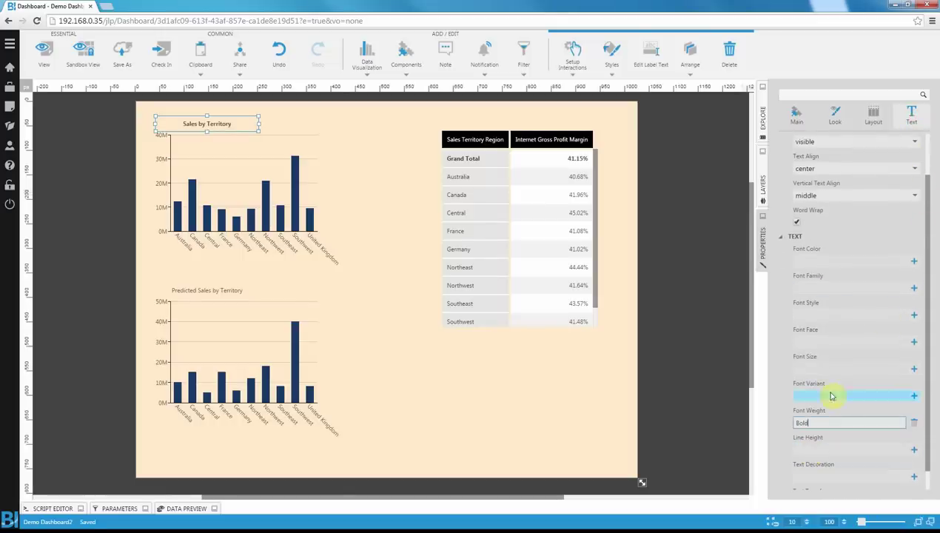
pyautogui.click(828, 369)
pyautogui.click(808, 446)
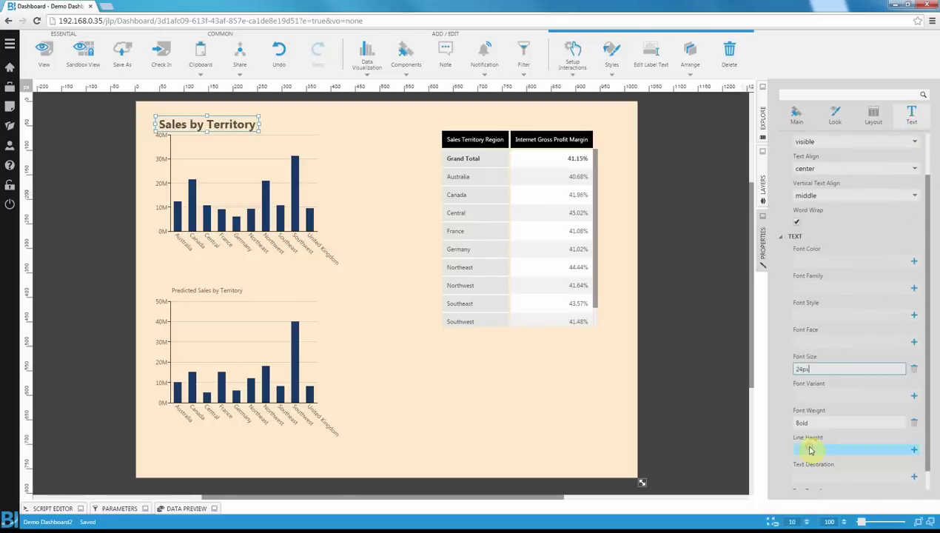
# Move the profit margin table about 100 px left and widen it to the right
pyautogui.click(566, 402)
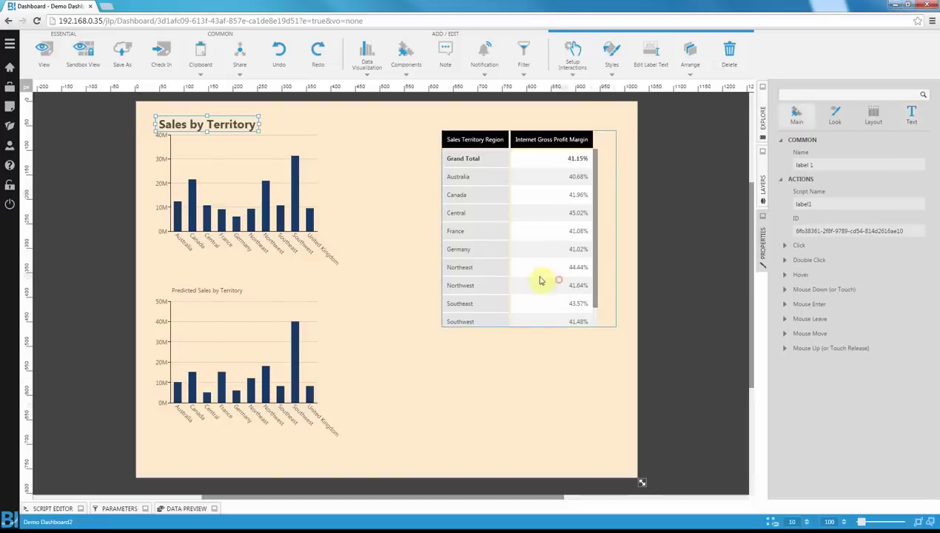
pyautogui.moveTo(540, 279); pyautogui.dragTo(477, 276)
pyautogui.moveTo(536, 231); pyautogui.dragTo(622, 238)
pyautogui.click(622, 239)
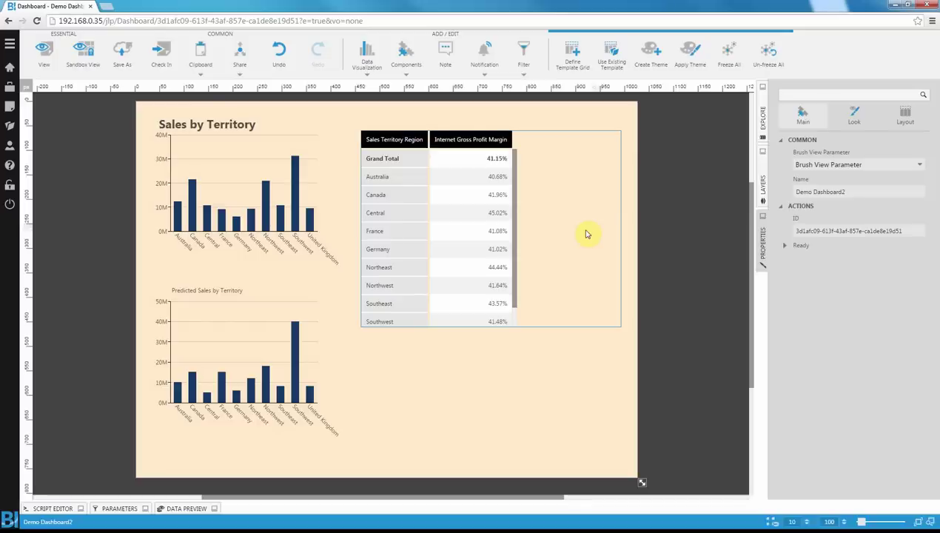
# Show the margin table's bindings and expand Adventure Works OLAP > Adventure Works > Measures > Internet Sales
pyautogui.rightClick(537, 196)
pyautogui.click(549, 203)
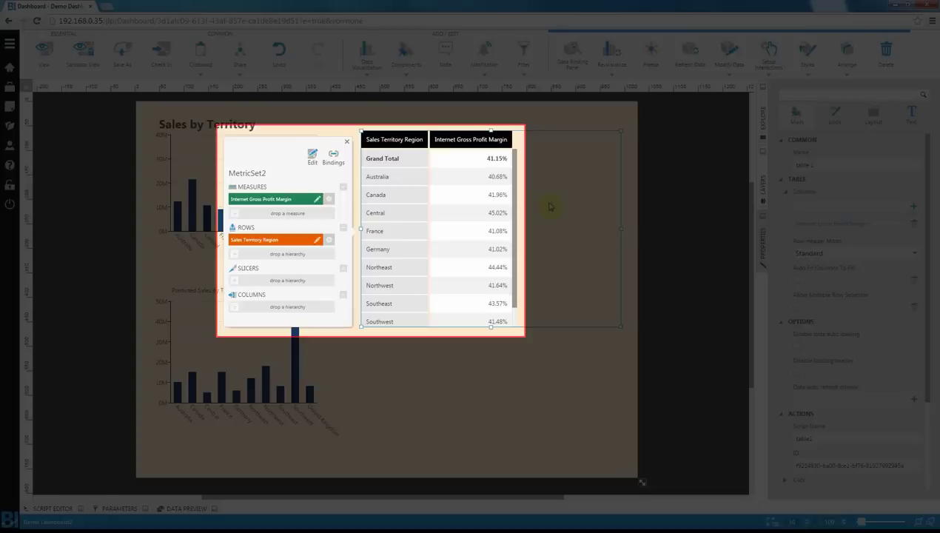
pyautogui.click(762, 118)
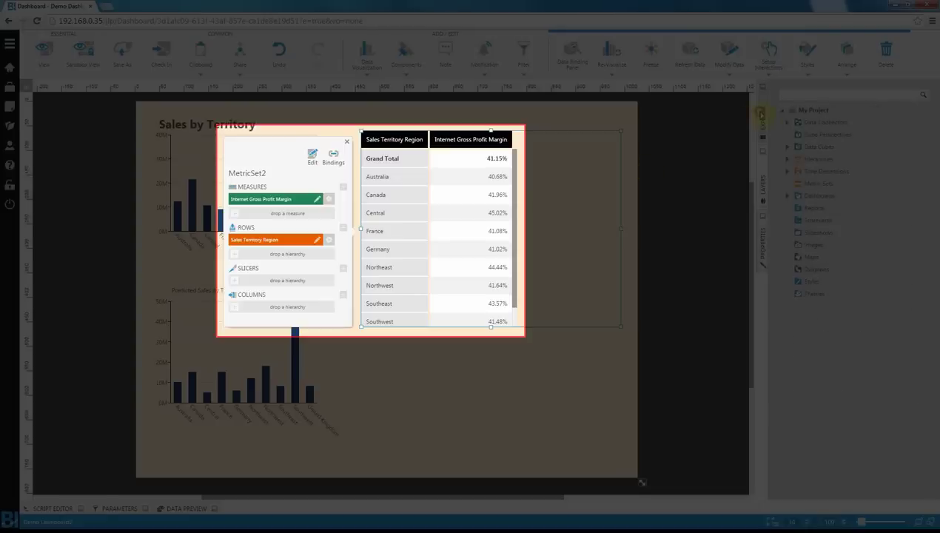
pyautogui.click(786, 125)
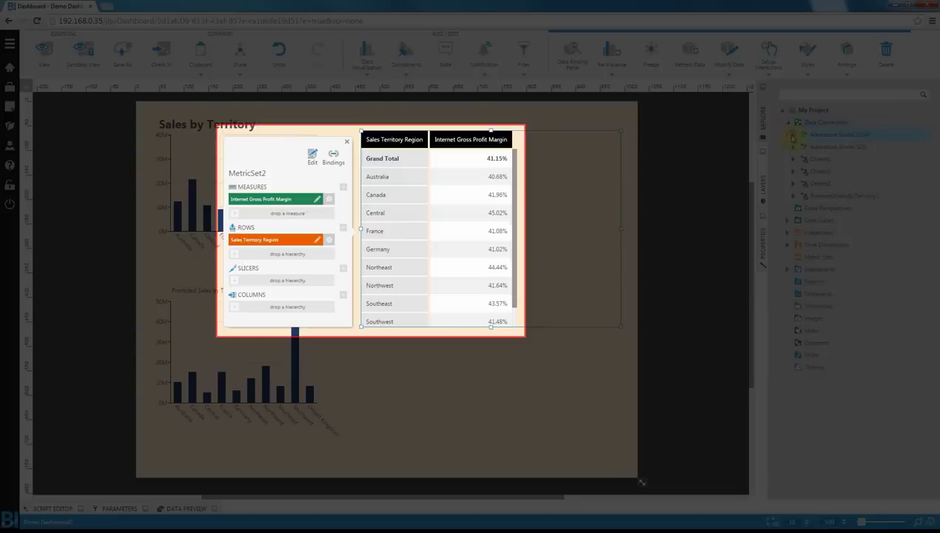
pyautogui.click(792, 136)
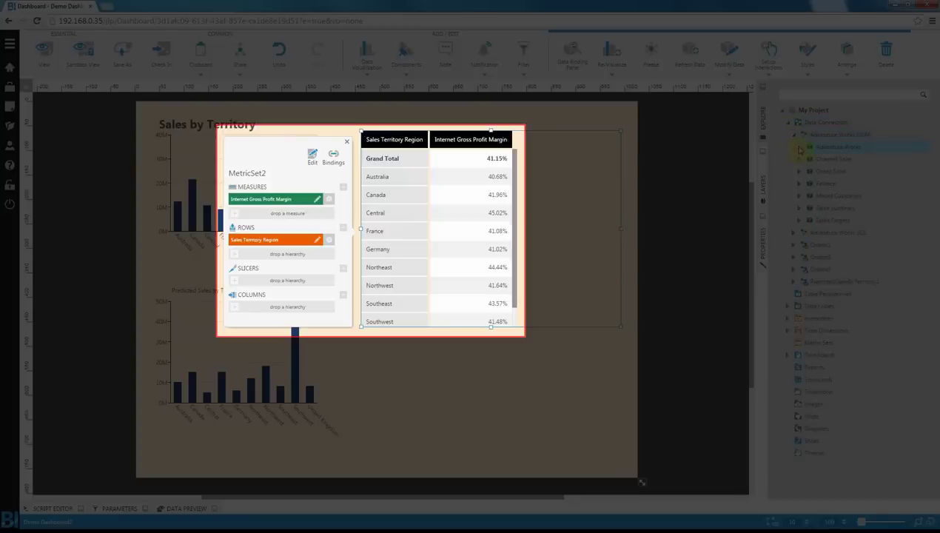
pyautogui.click(799, 148)
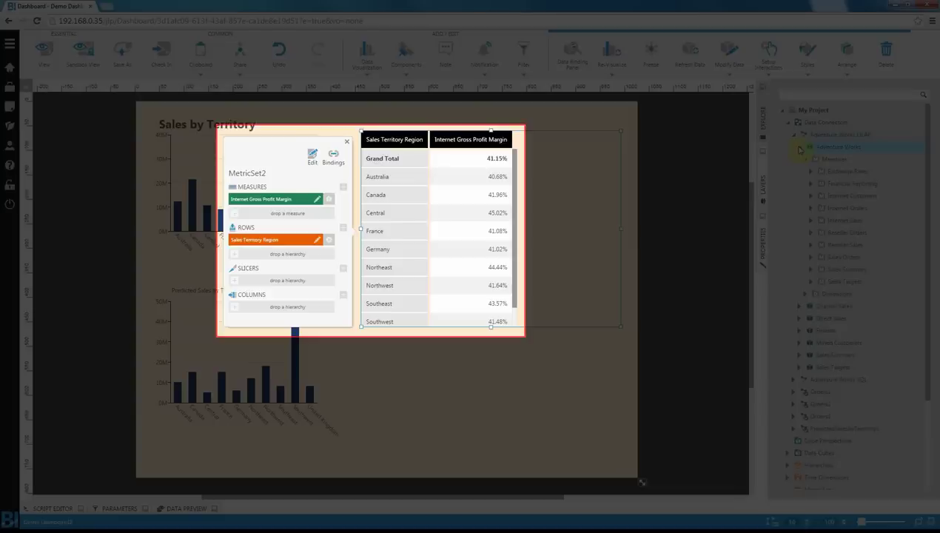
pyautogui.click(811, 220)
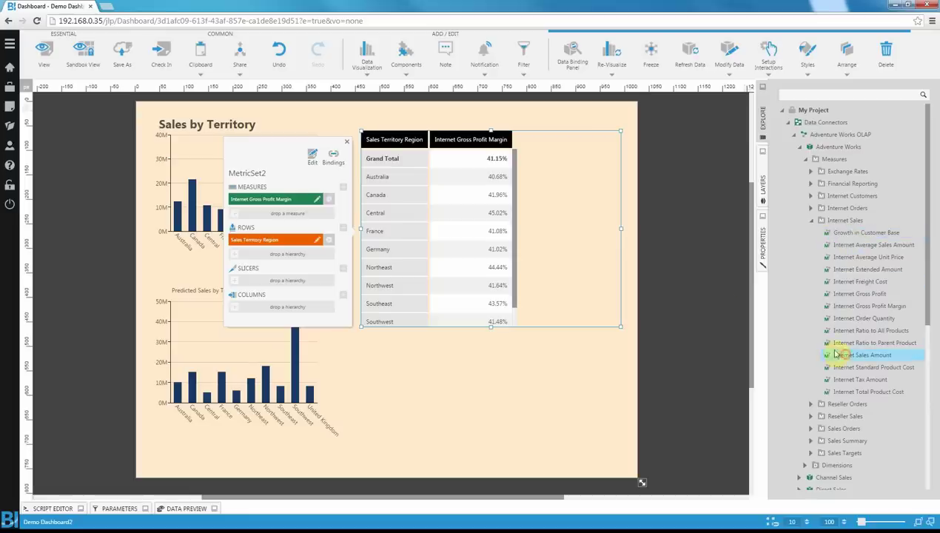
# Add Internet Sales Amount as a table column and the Sales Reason hierarchy as rows
pyautogui.moveTo(833, 354); pyautogui.dragTo(436, 222)
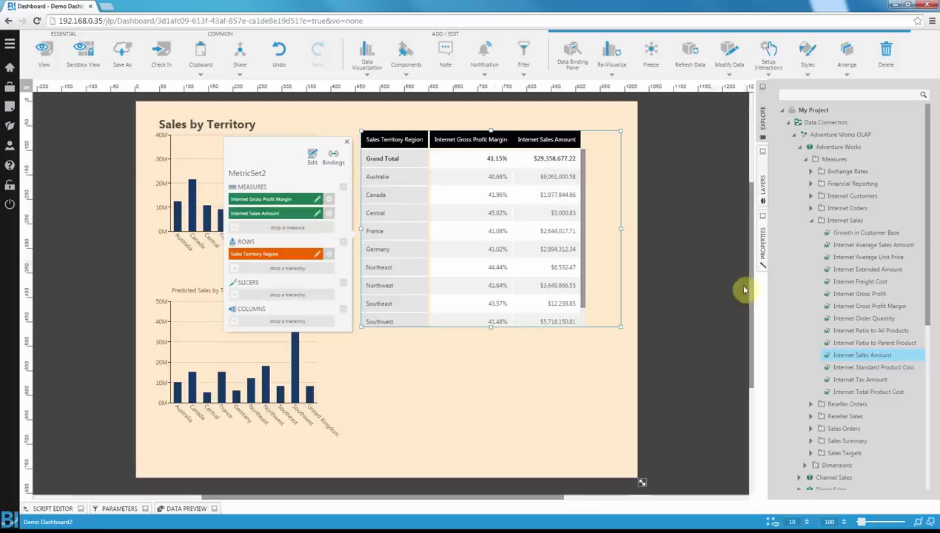
pyautogui.scroll(-5, 829, 342)
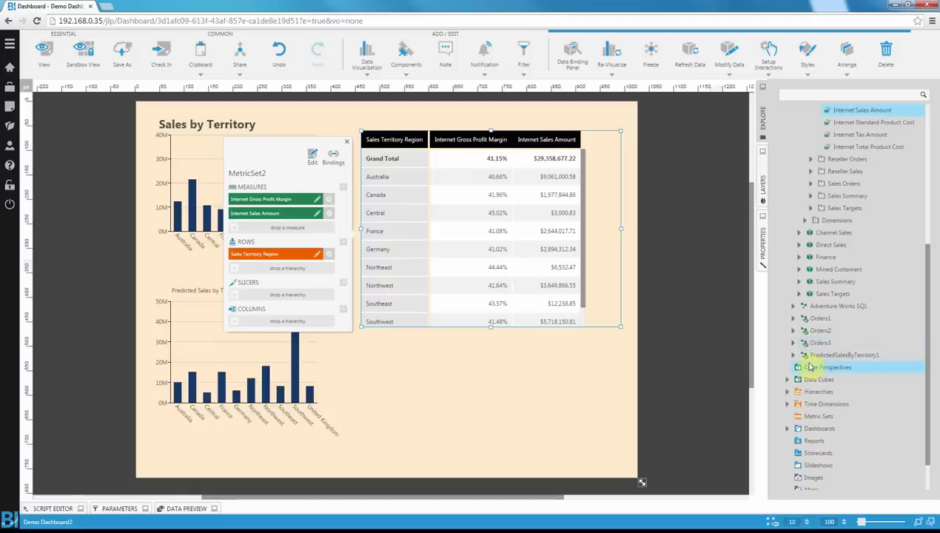
pyautogui.click(805, 220)
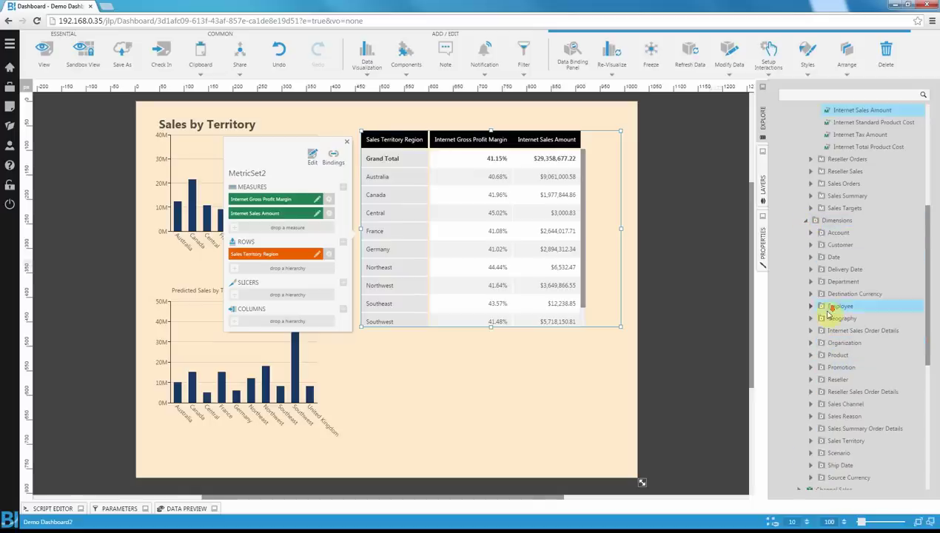
pyautogui.scroll(-1, 829, 315)
pyautogui.click(811, 367)
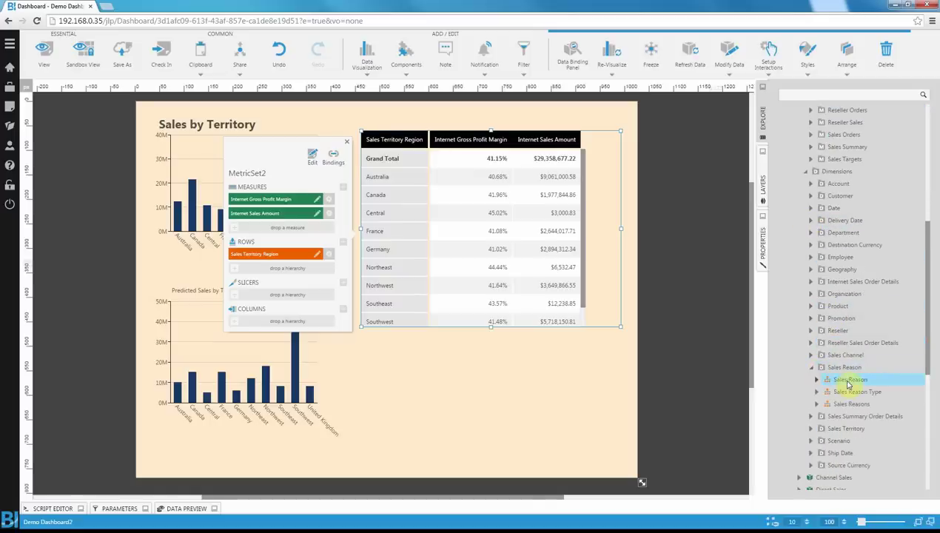
pyautogui.moveTo(848, 383); pyautogui.dragTo(291, 272)
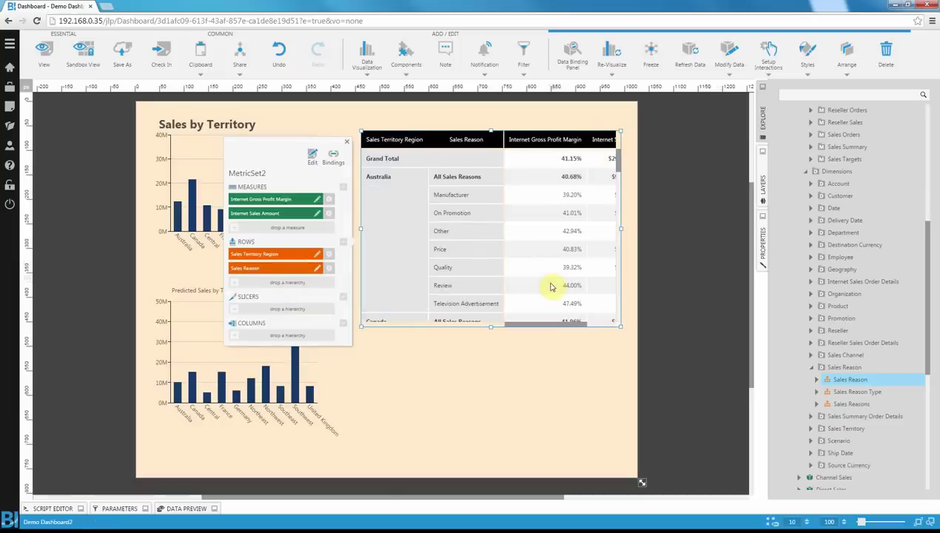
pyautogui.click(501, 360)
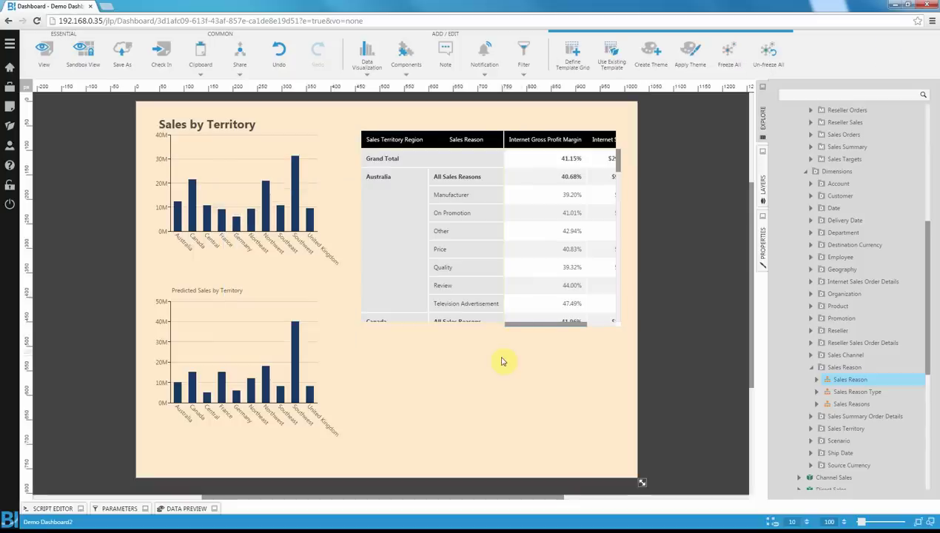